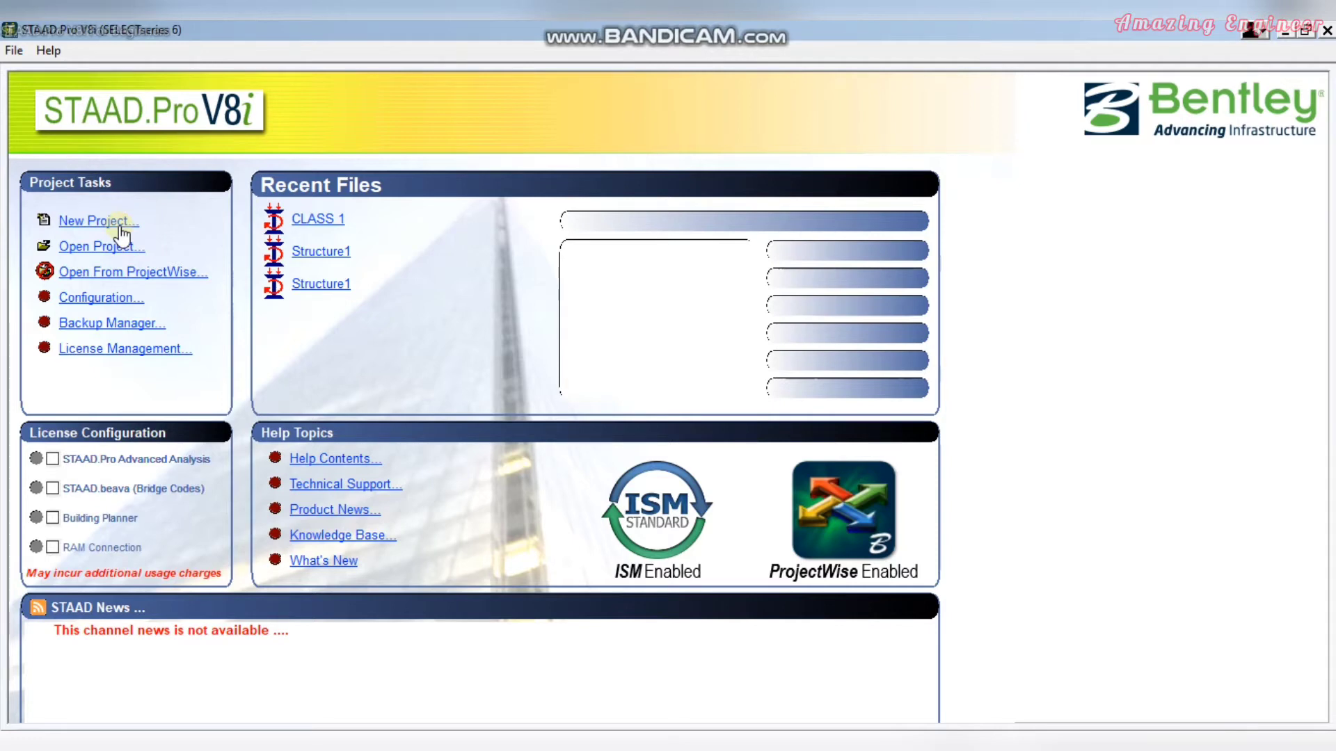
Step: Create a new Space project named 'Class 1' in D:\New folder\ using Meter and KiloNewton units
click(111, 221)
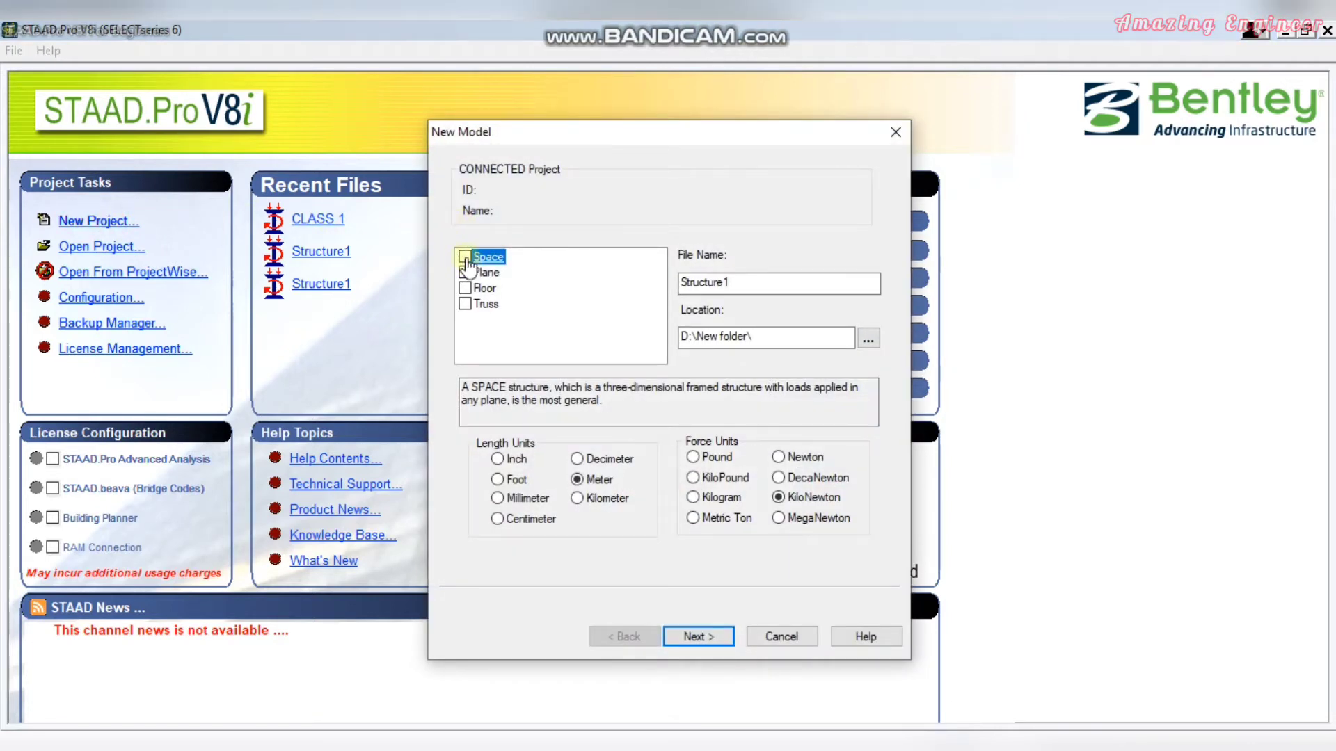
click(464, 257)
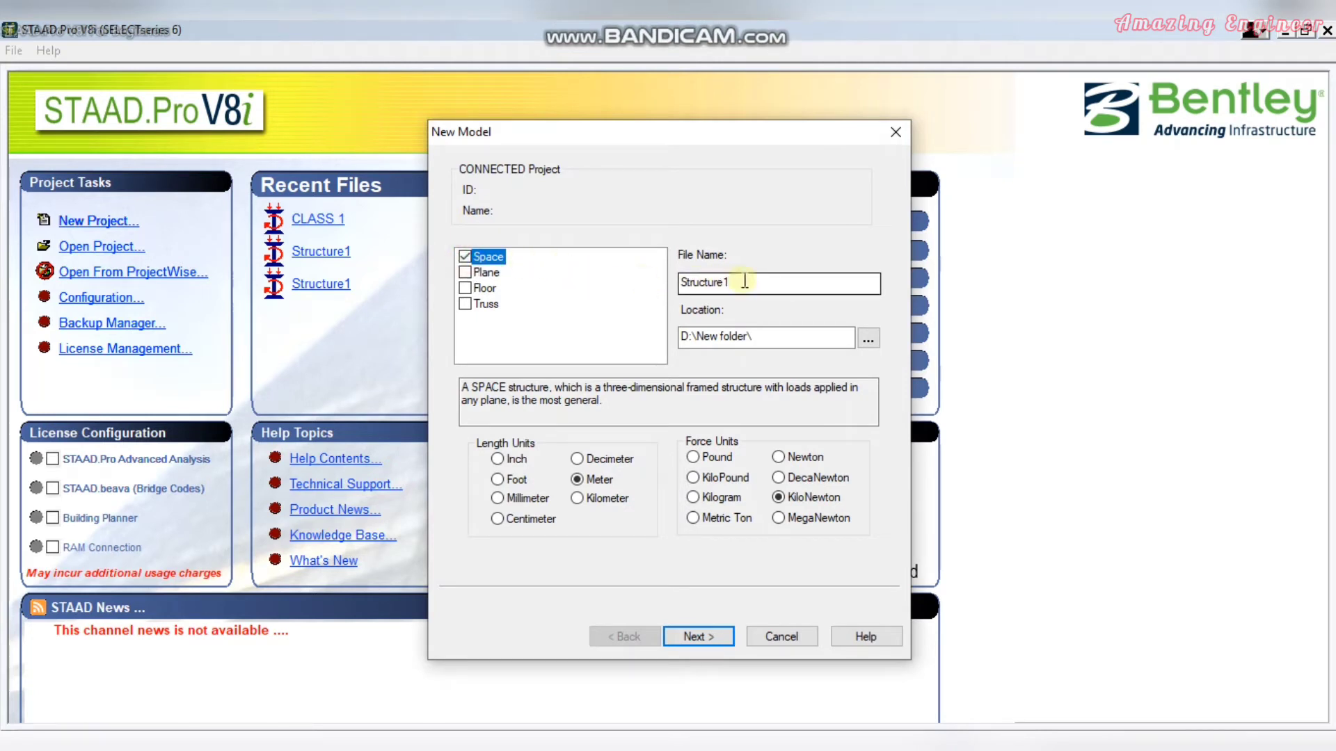
drag(834, 282, 641, 297)
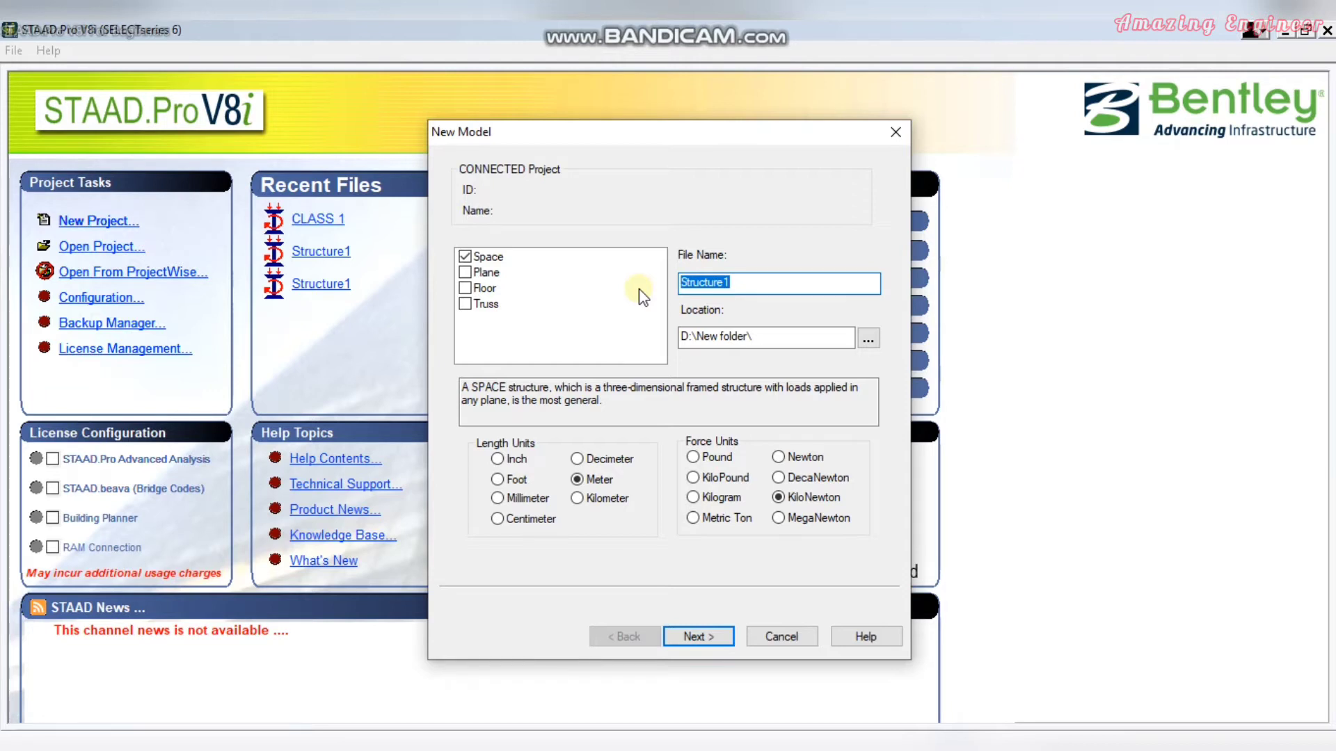
text(Class )
text(1)
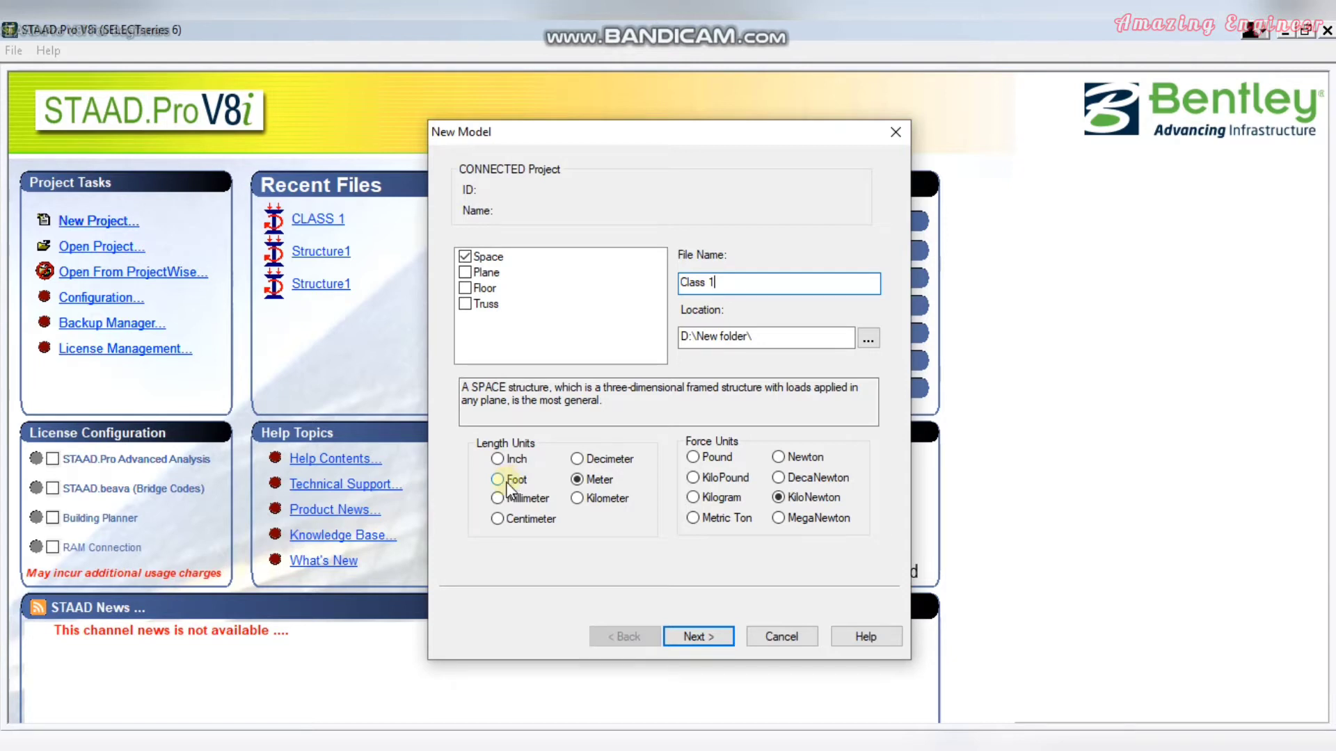
click(699, 635)
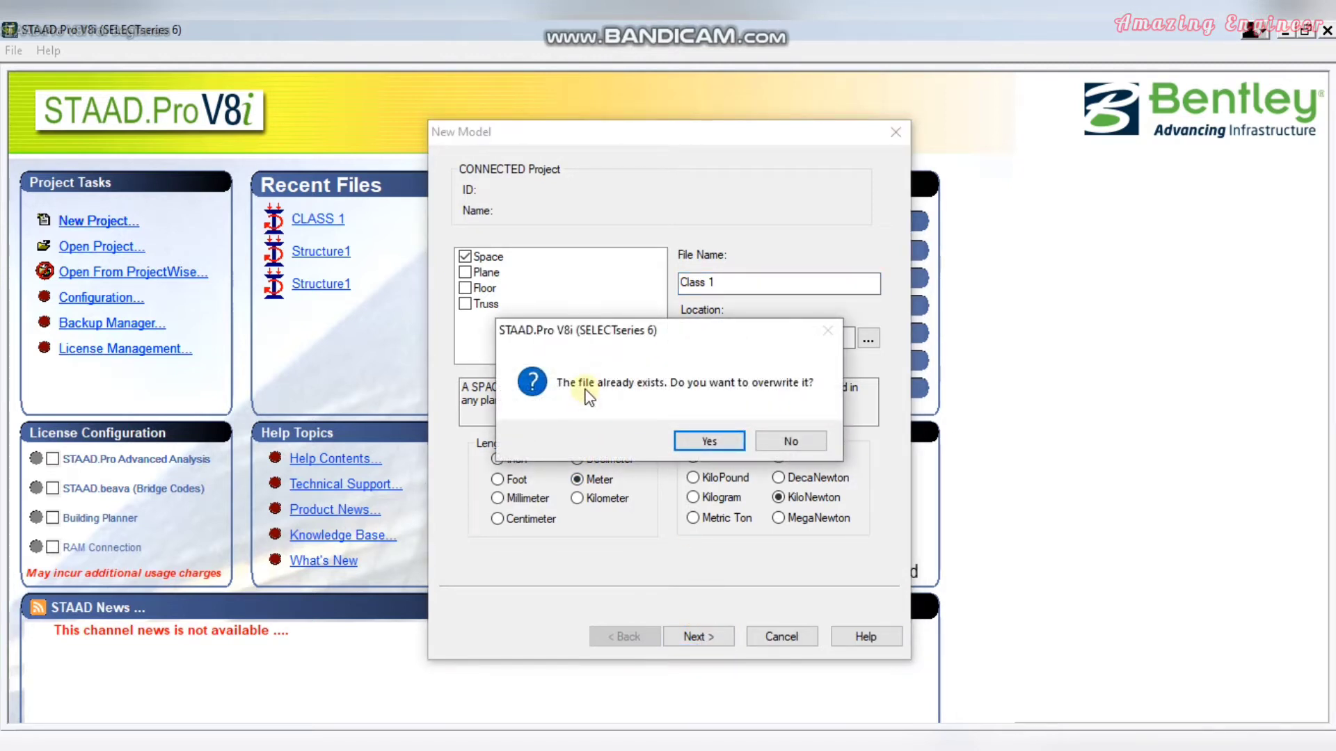
Step: Overwrite the existing Class 1 file and choose Add Beam, not Add Plate or Add Solid, as the starting mode
click(719, 438)
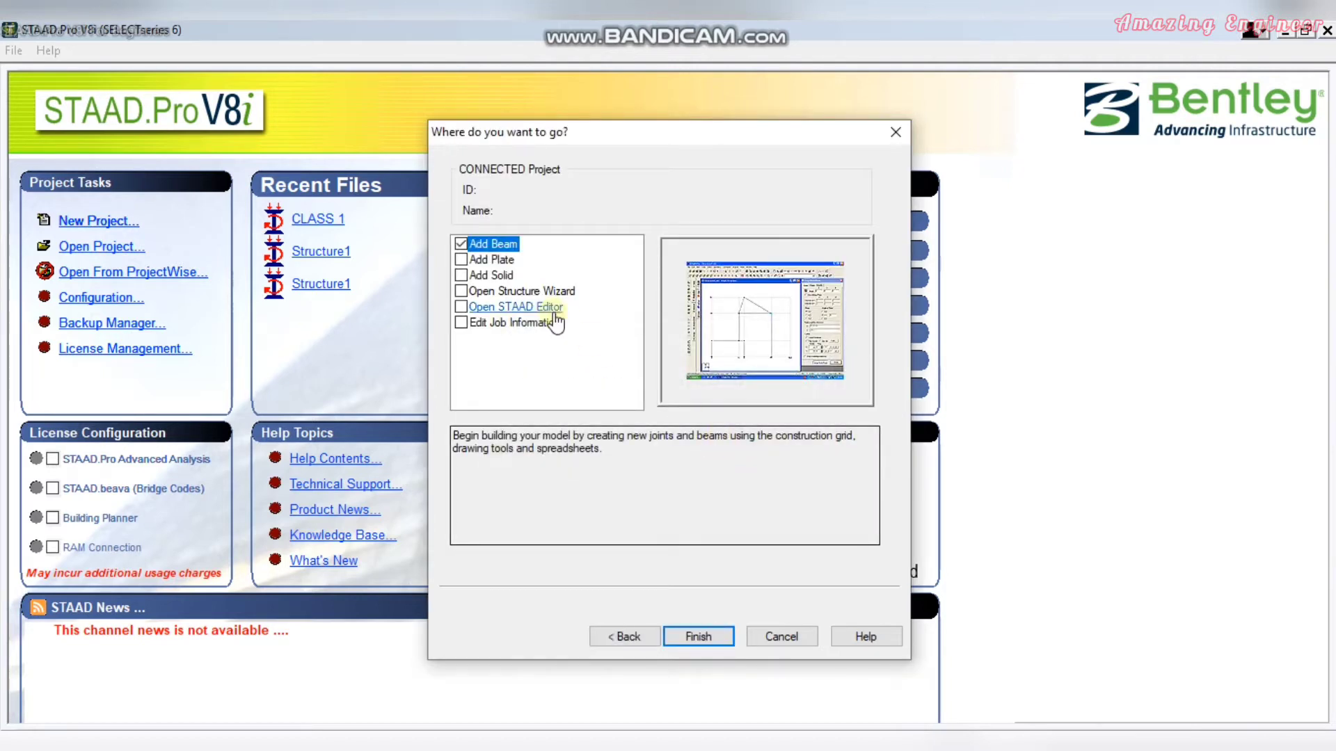
click(505, 261)
click(505, 277)
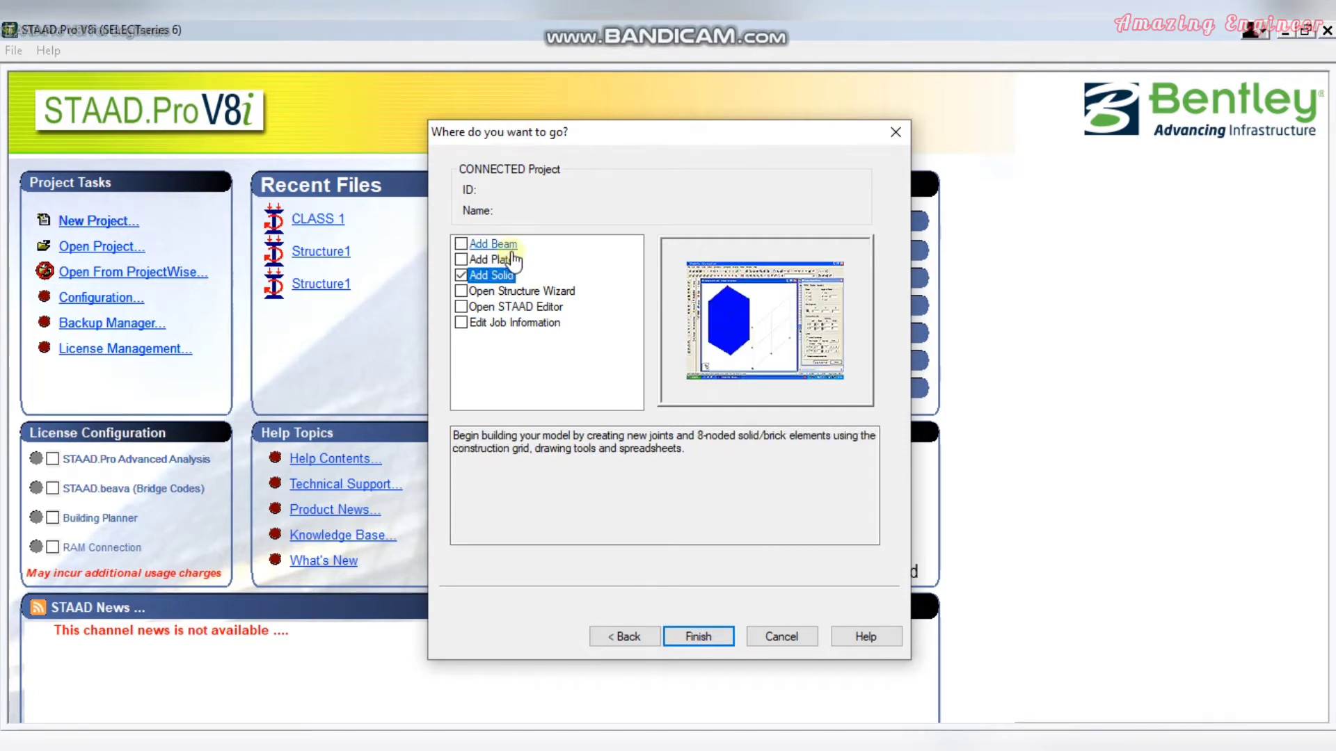
click(513, 252)
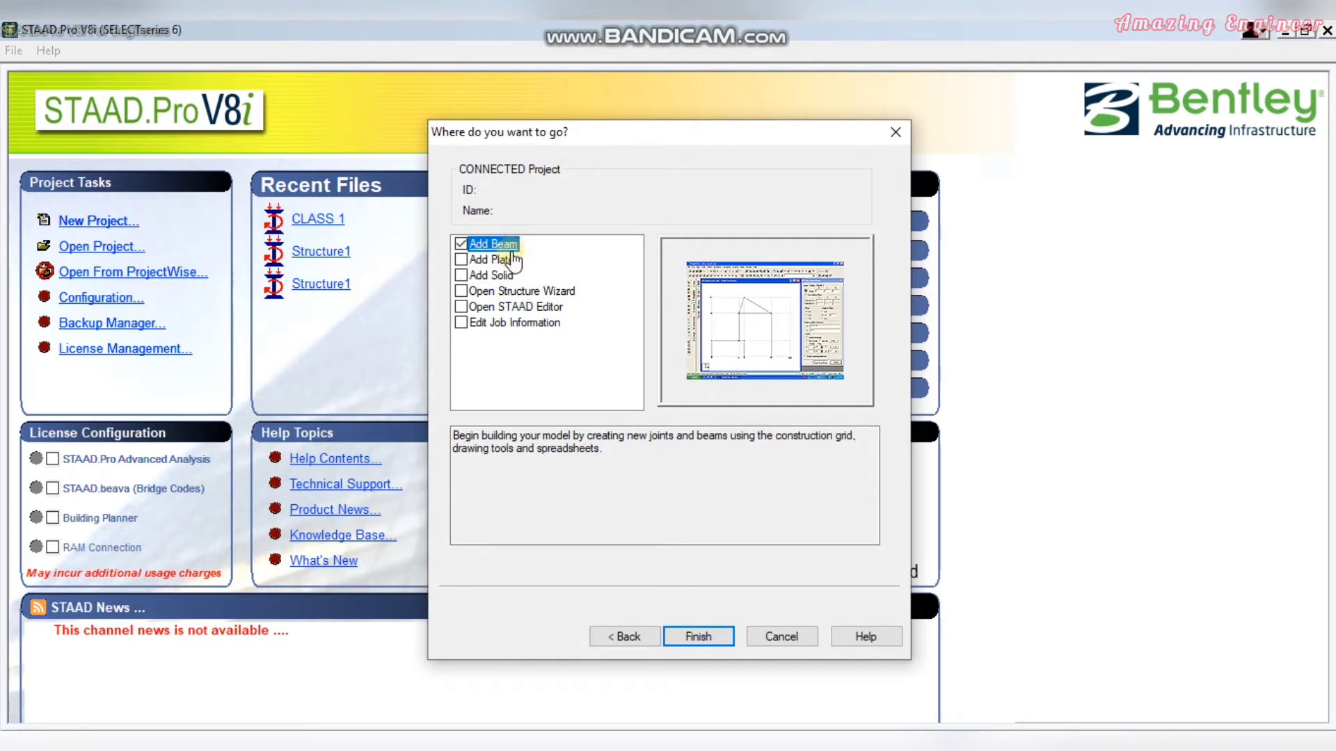
click(514, 260)
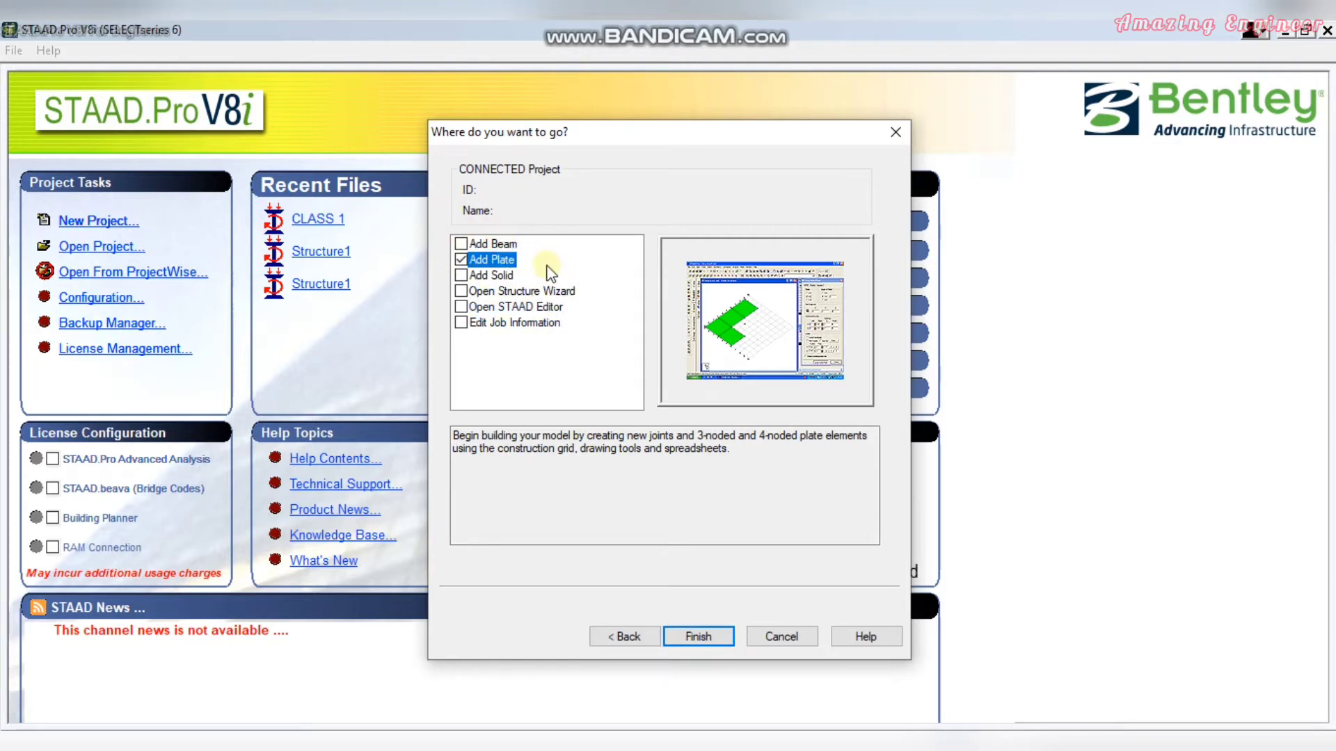
click(493, 275)
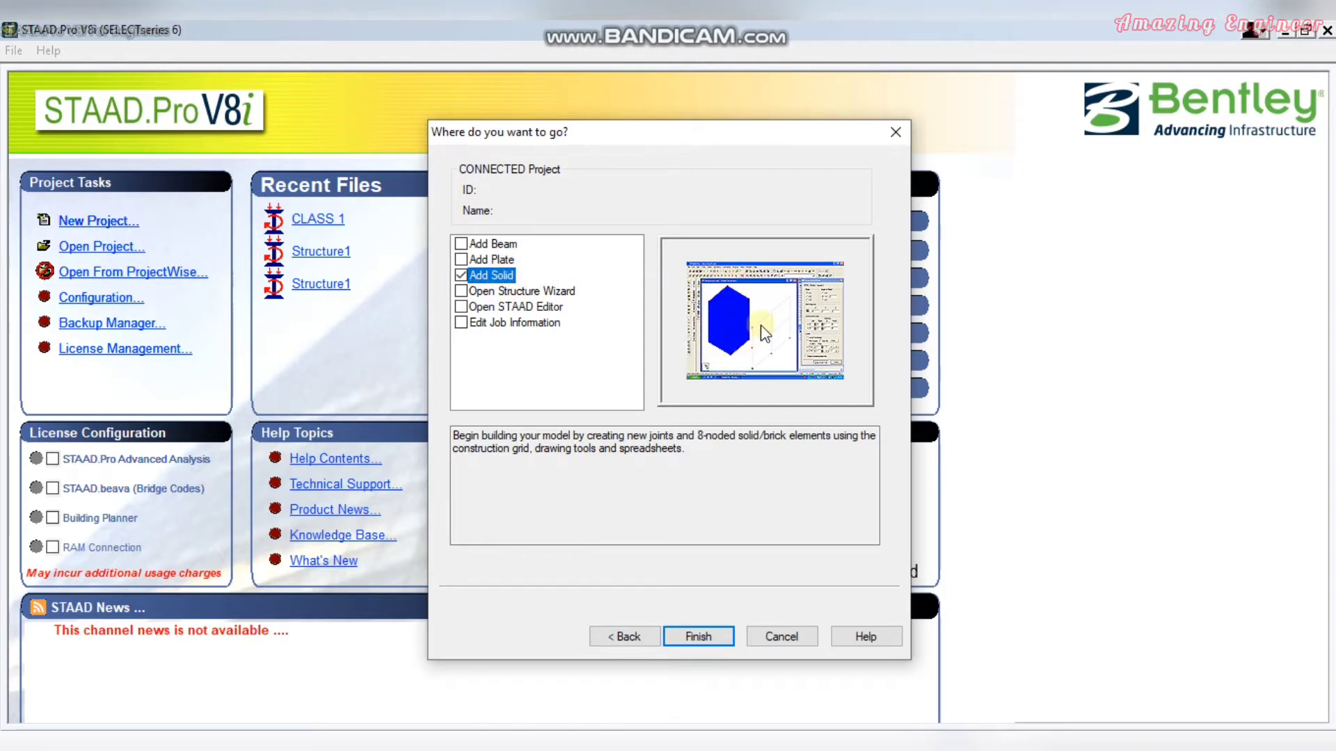
click(504, 245)
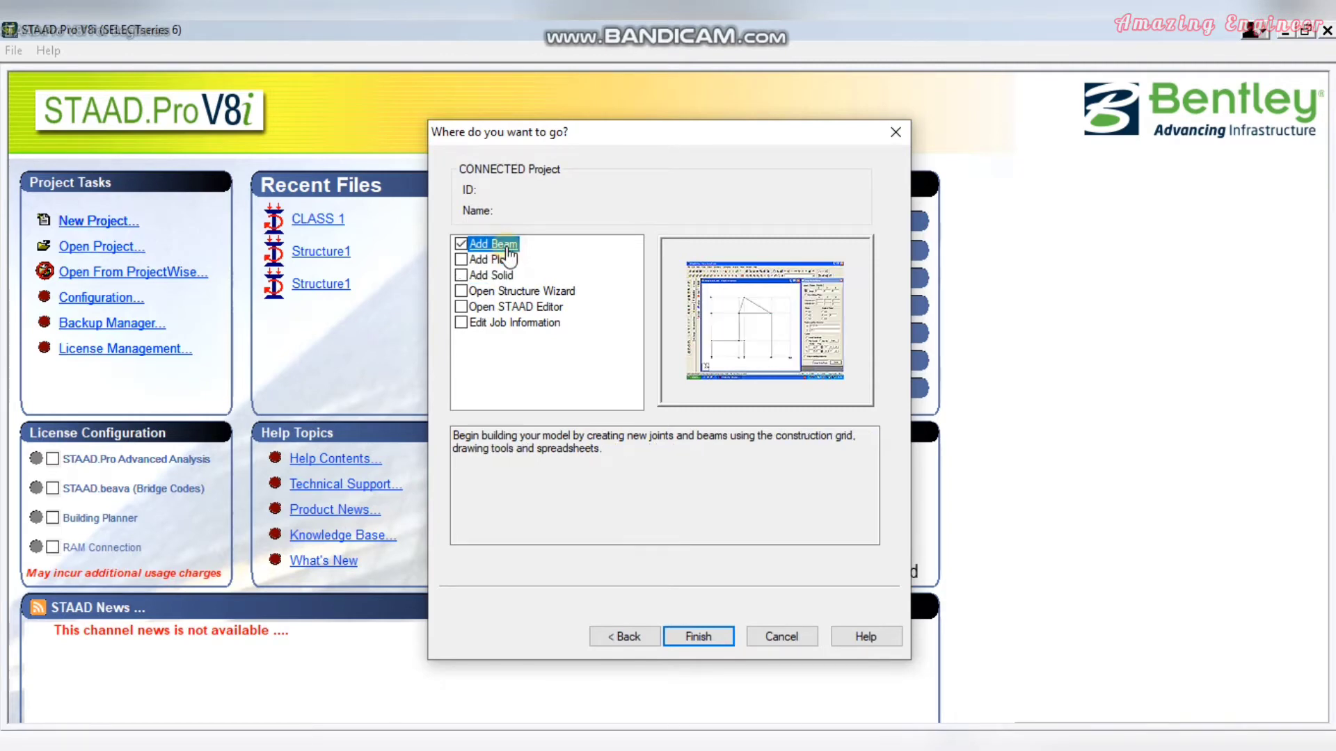
click(699, 637)
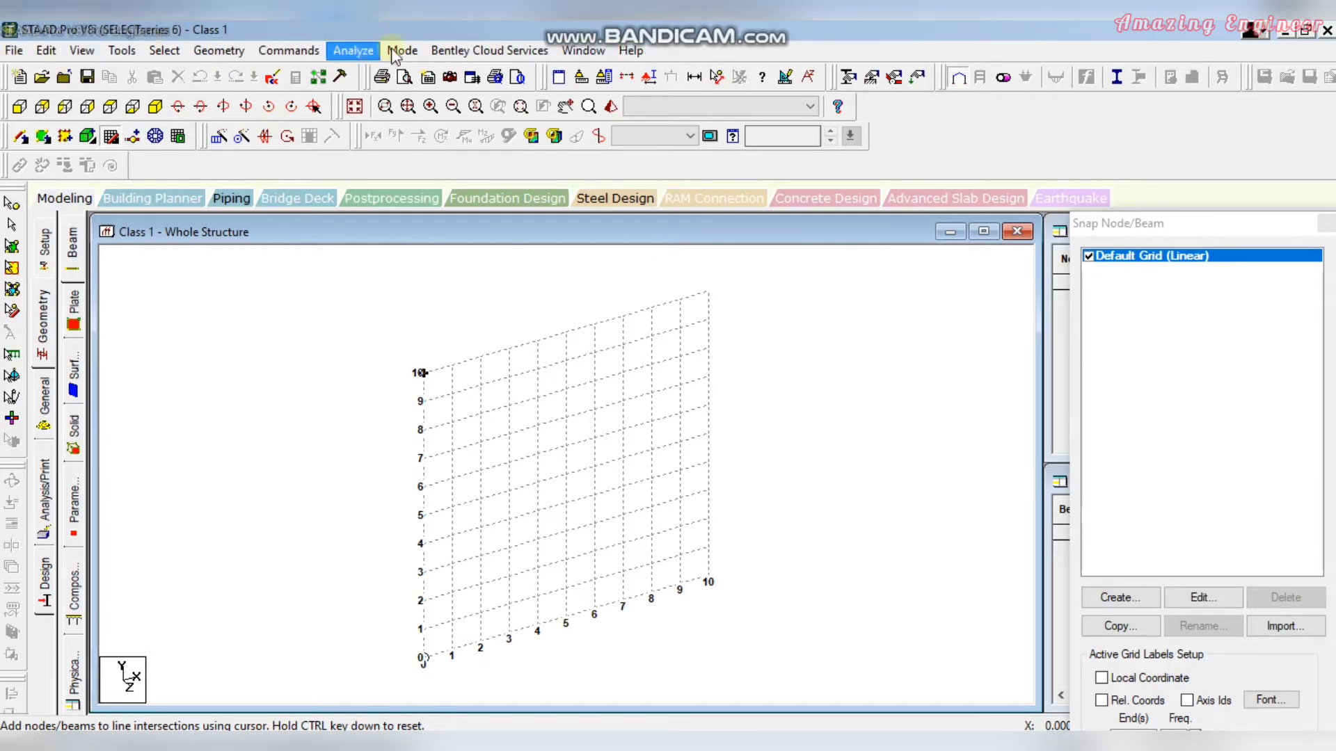
Step: Look through the File, View and Edit menu commands over the empty grid
click(15, 53)
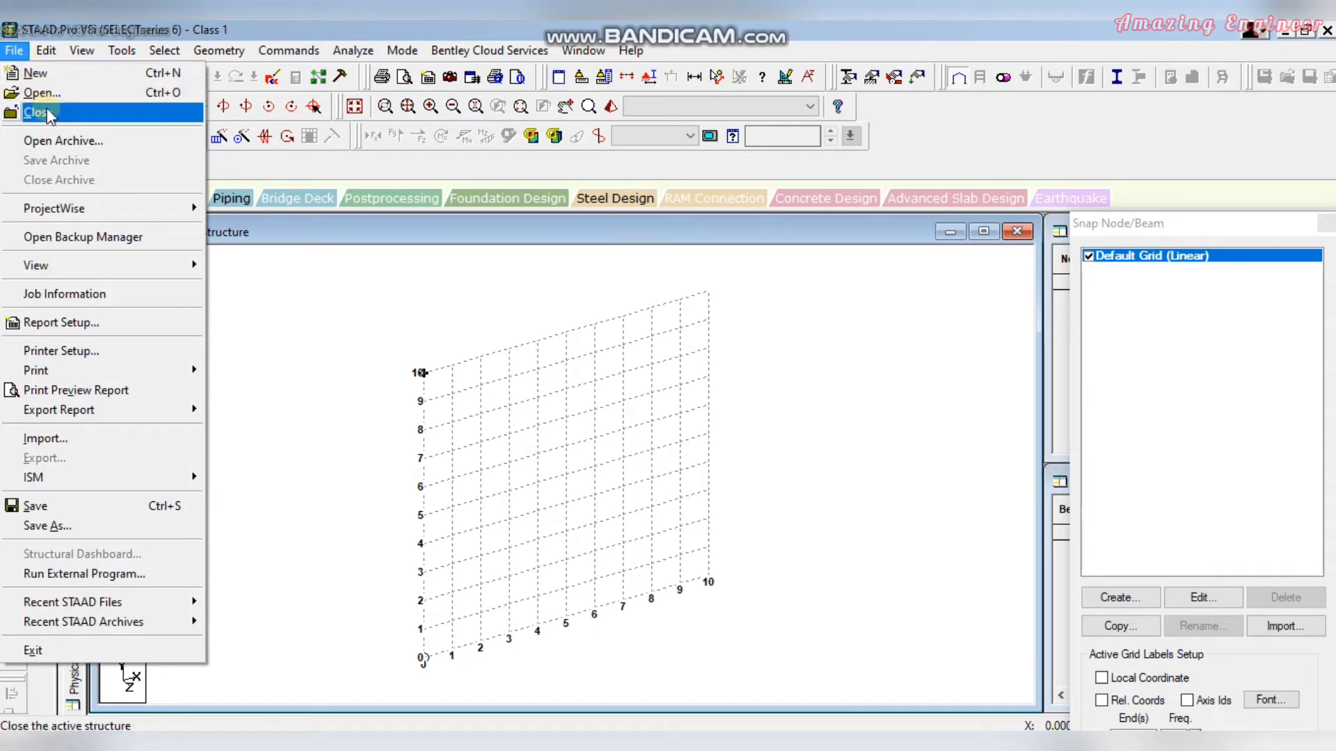
click(82, 50)
click(14, 53)
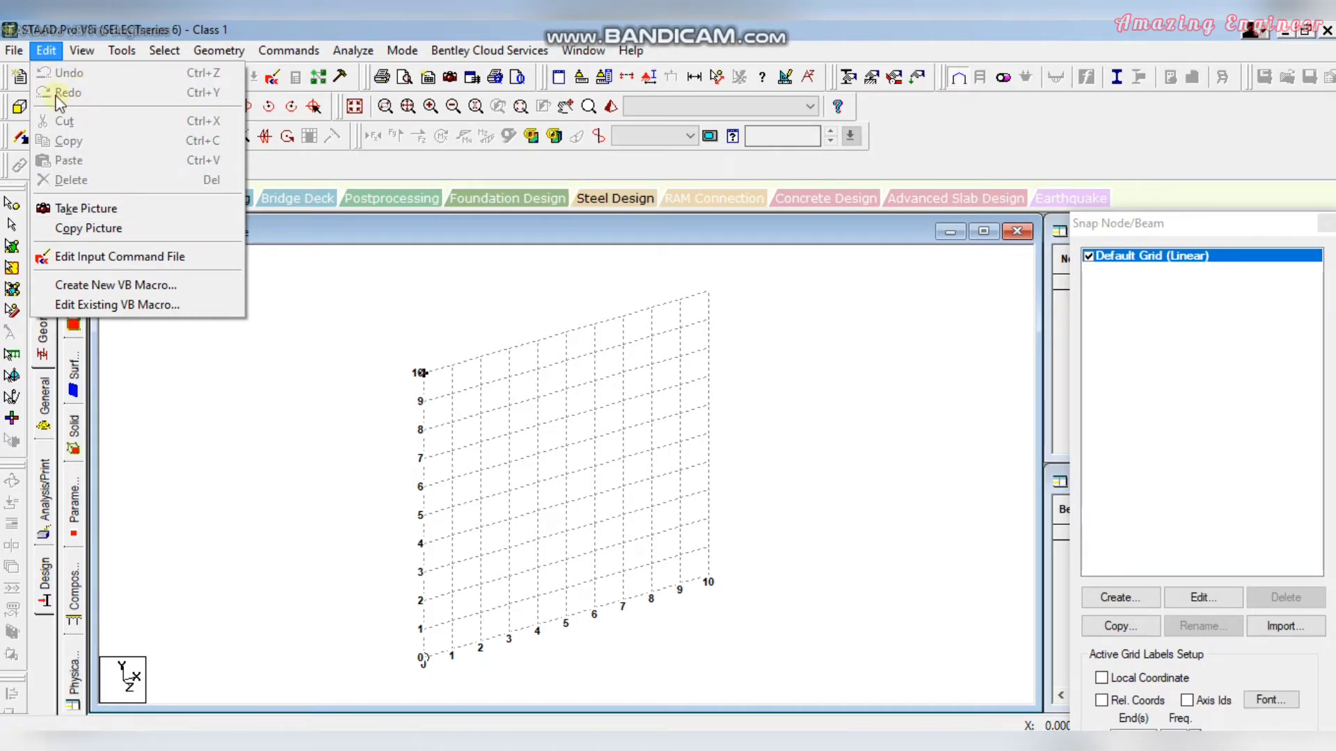
Step: Browse the View and Tools menus, including structure checks, calculator and section wizard
click(46, 50)
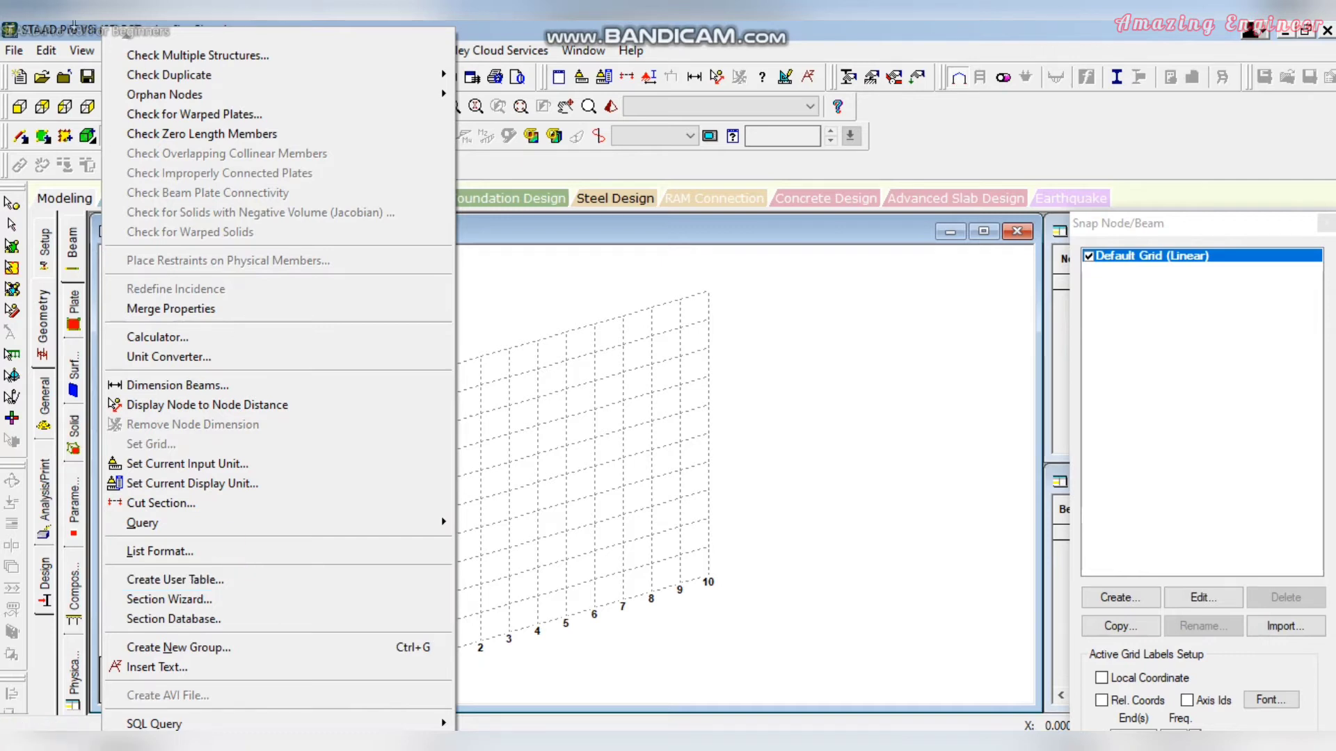
Step: Close the Tools menu and browse the Geometry and Analyze menus
click(498, 31)
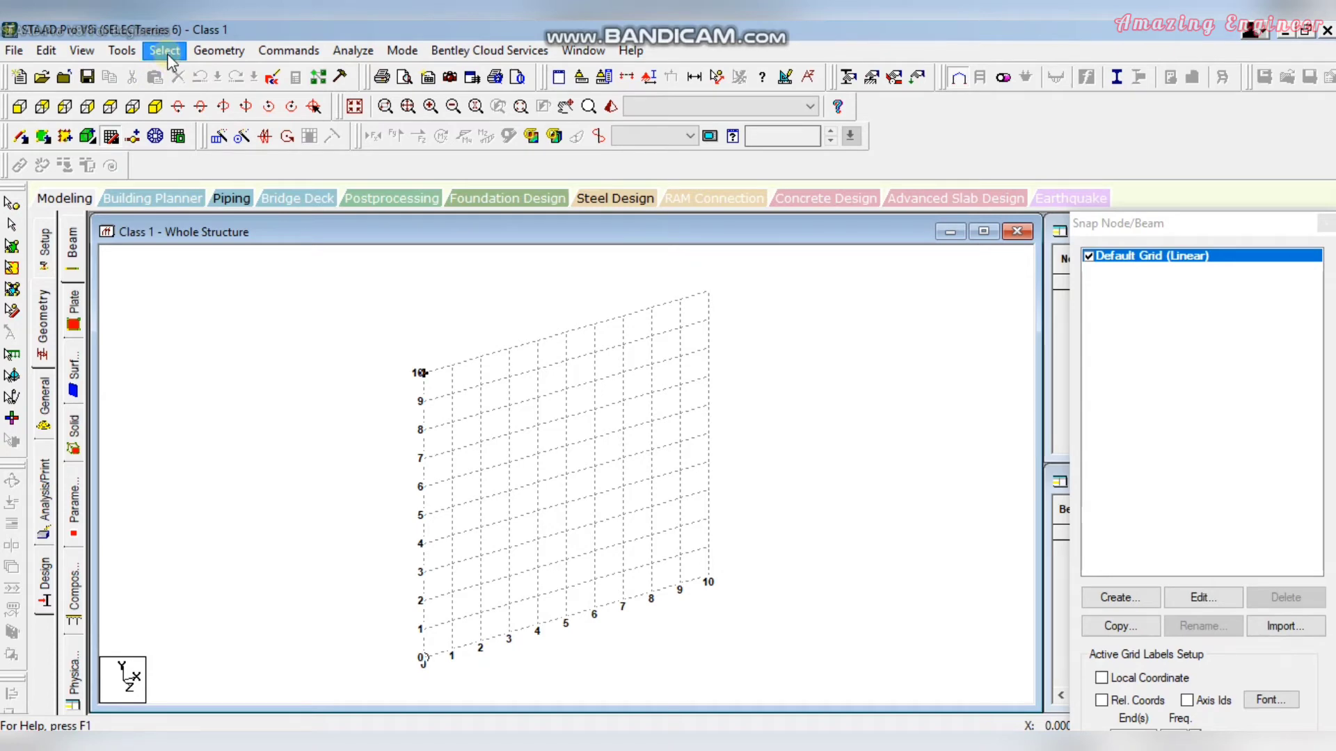
click(229, 62)
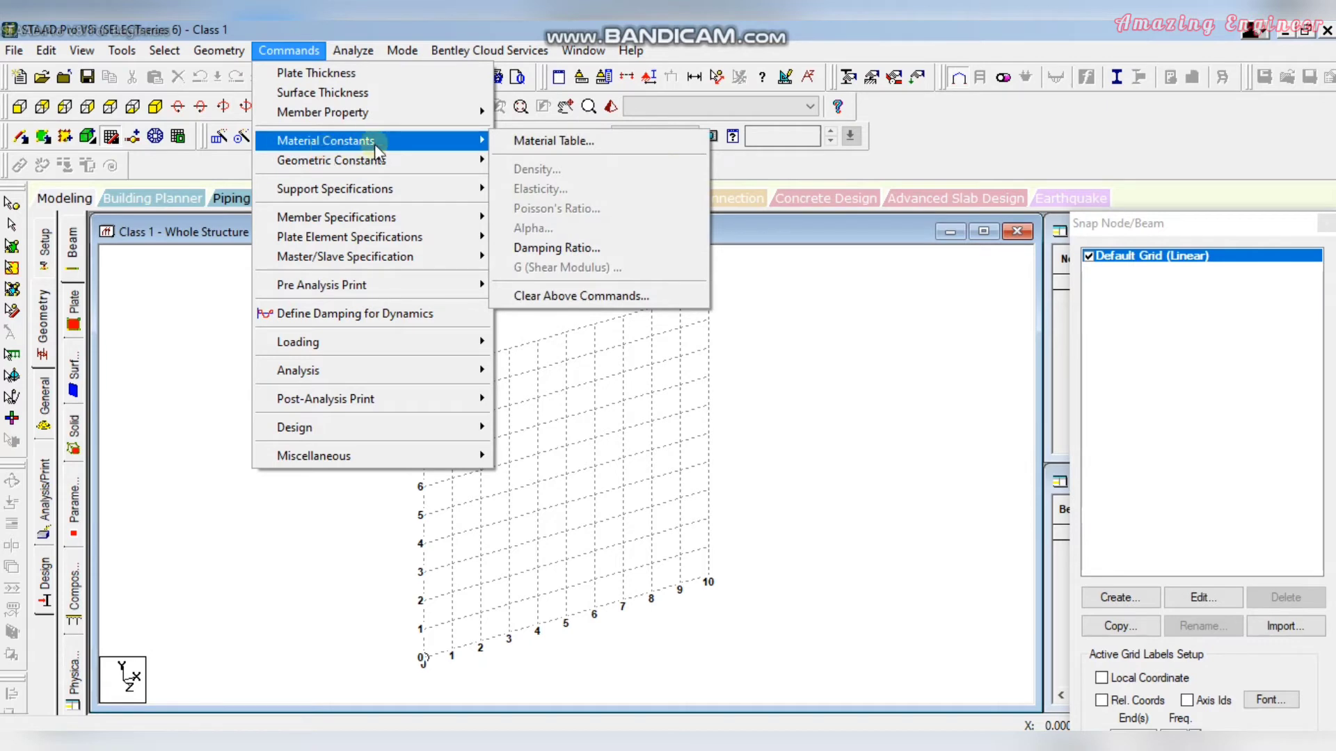
mouse_move(353, 50)
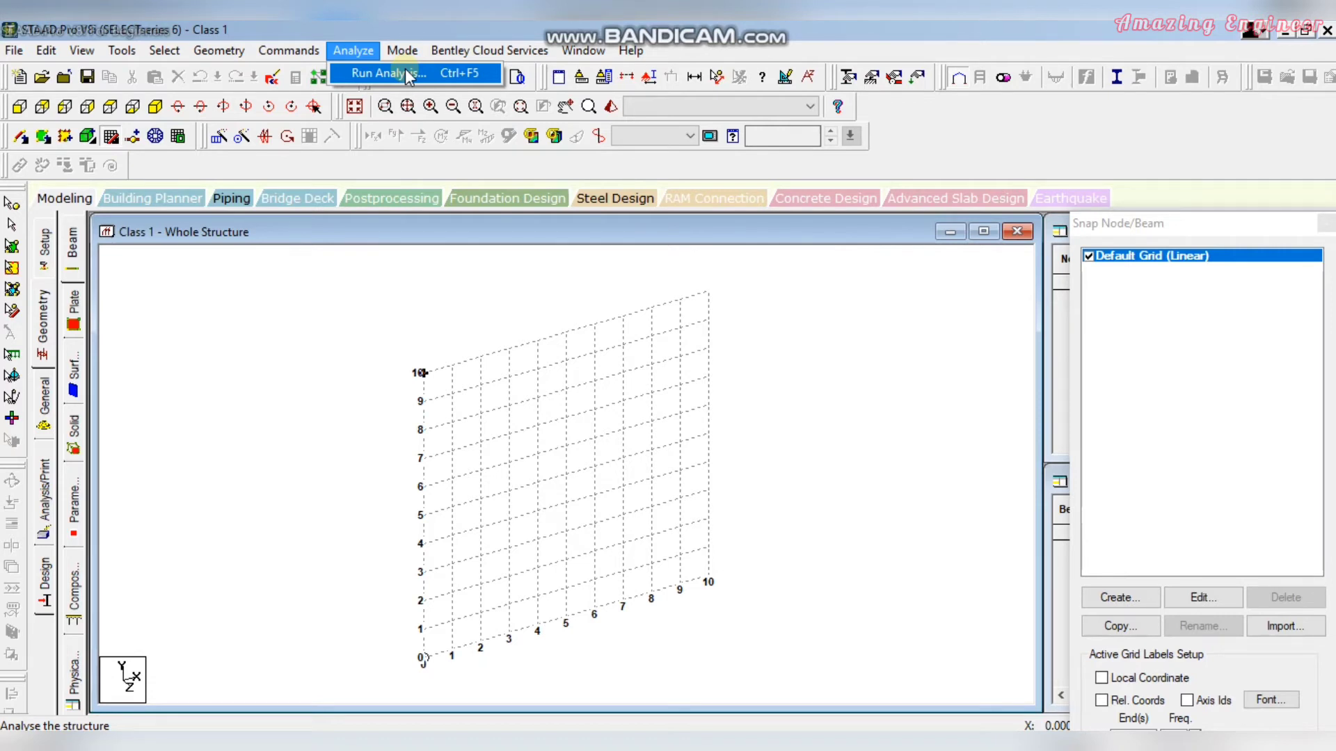
click(402, 50)
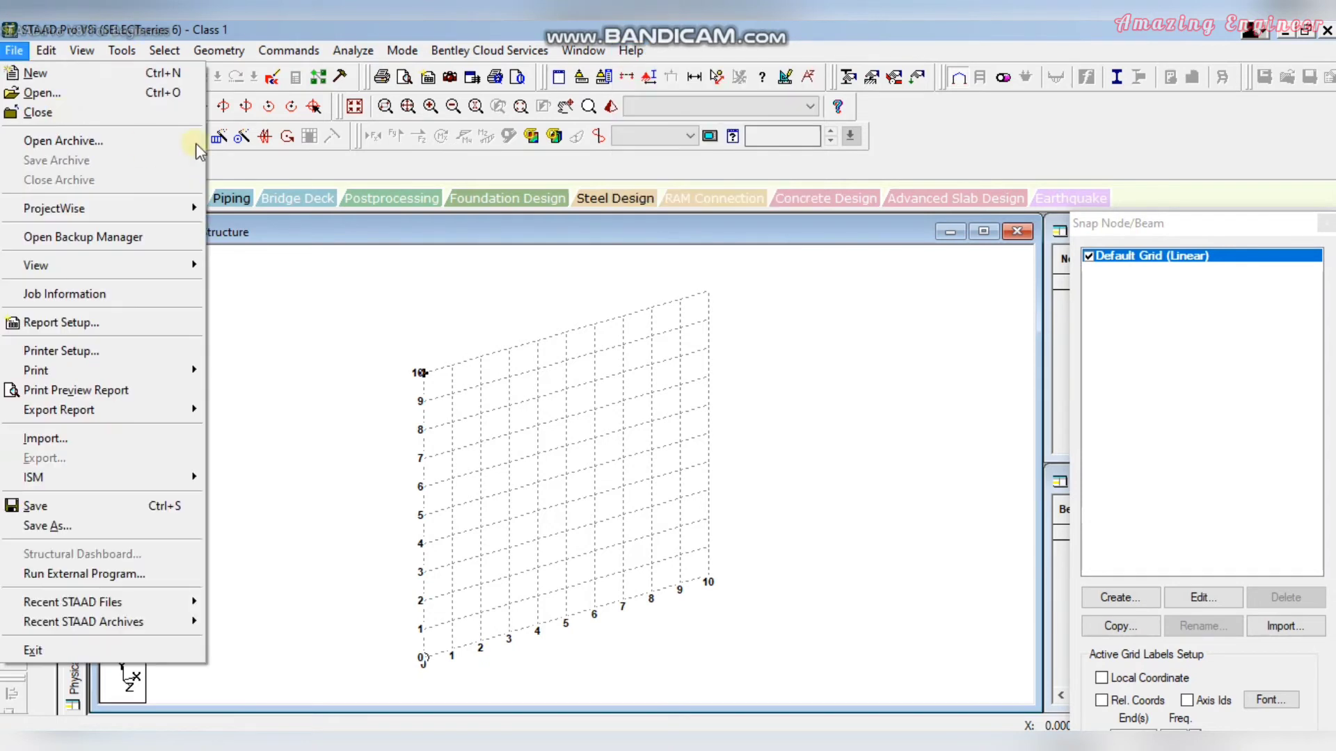
click(685, 50)
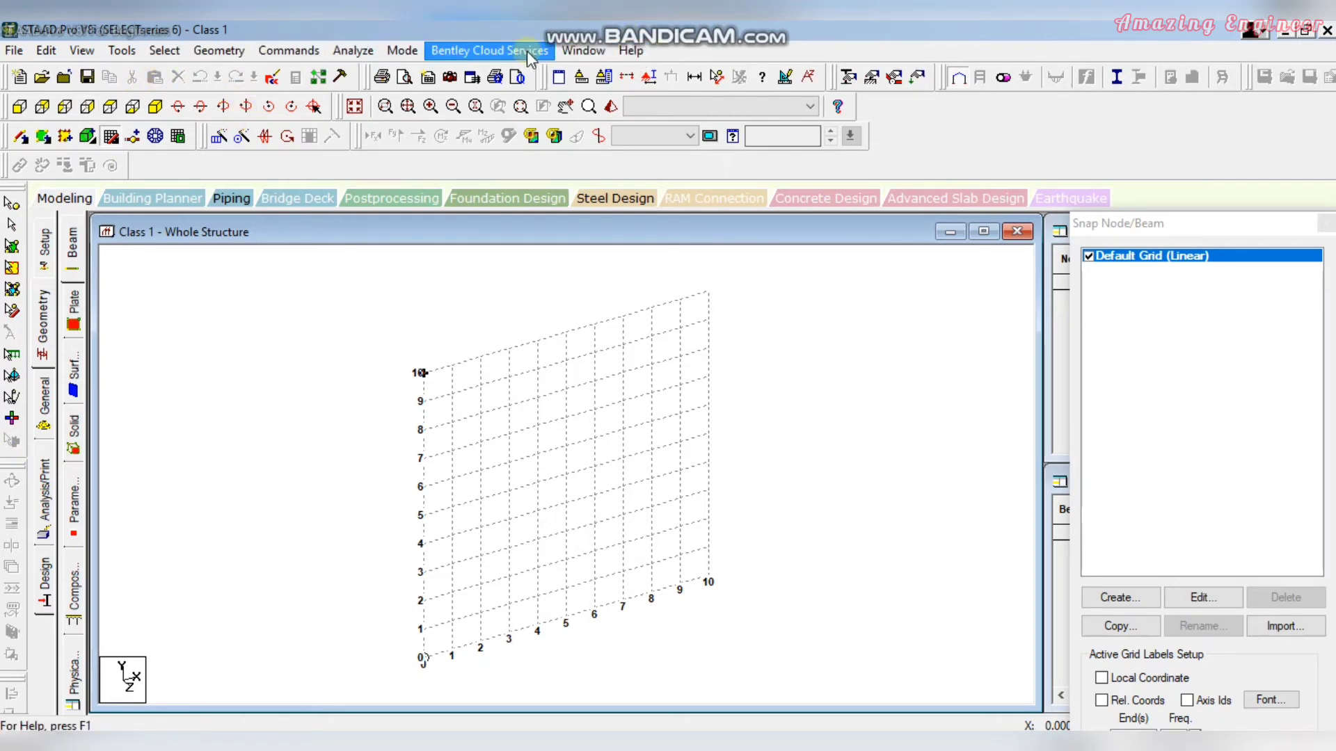
click(296, 56)
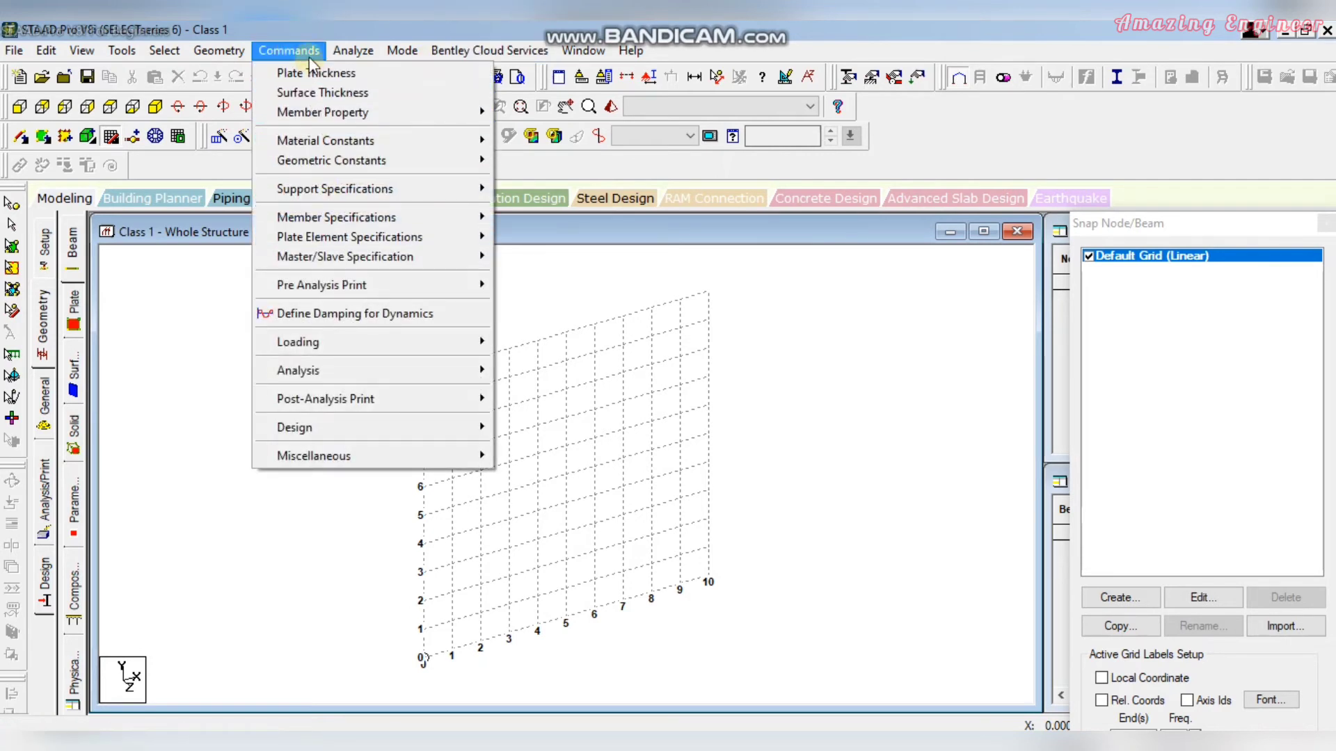
click(310, 51)
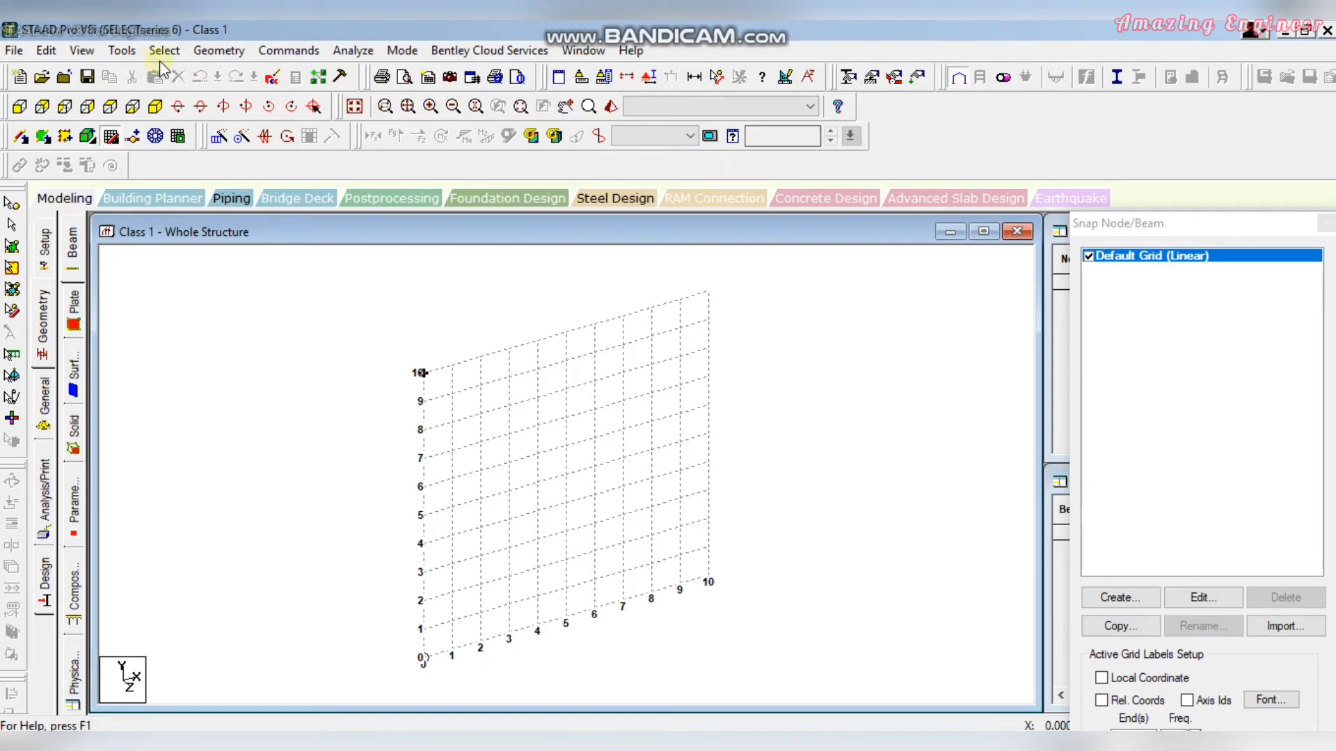
click(114, 49)
click(96, 49)
click(94, 48)
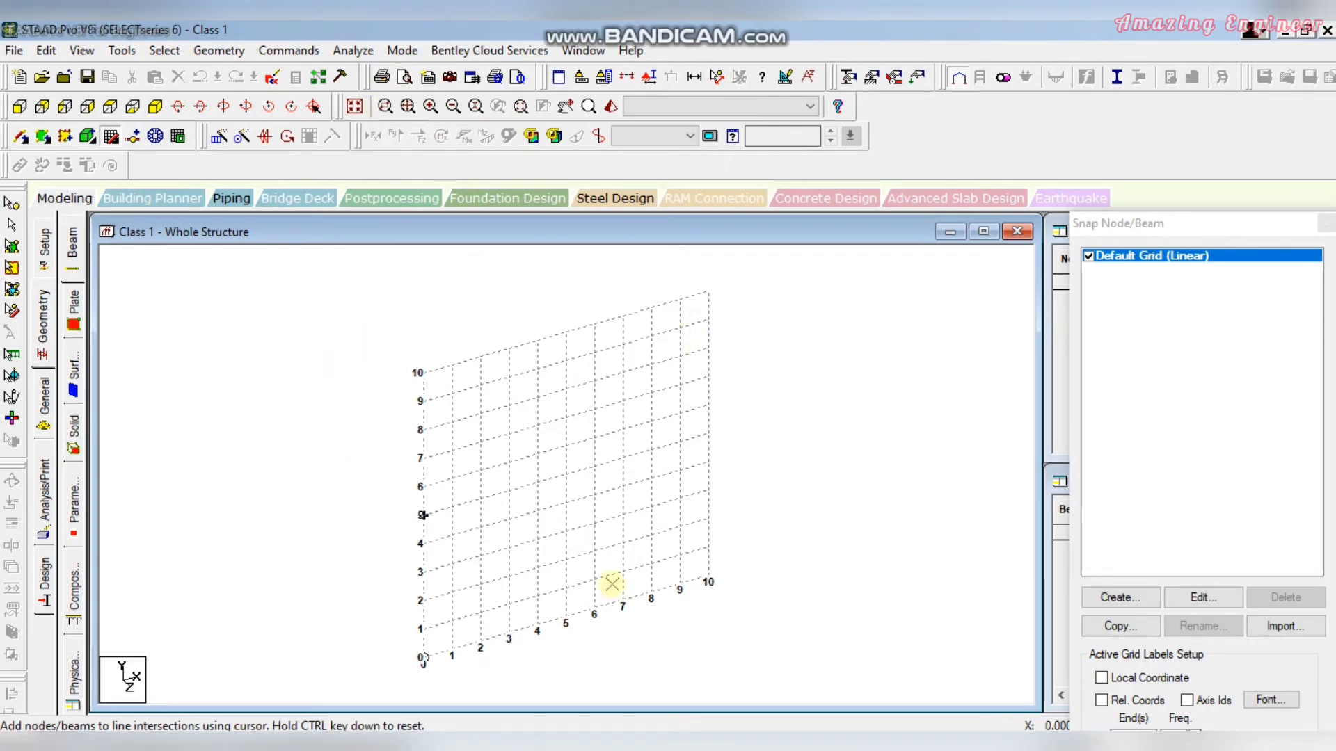
Step: Draw connected beams from (0,10) to (6,5), across to (10,5), up to (10,10), then stop drawing
click(434, 372)
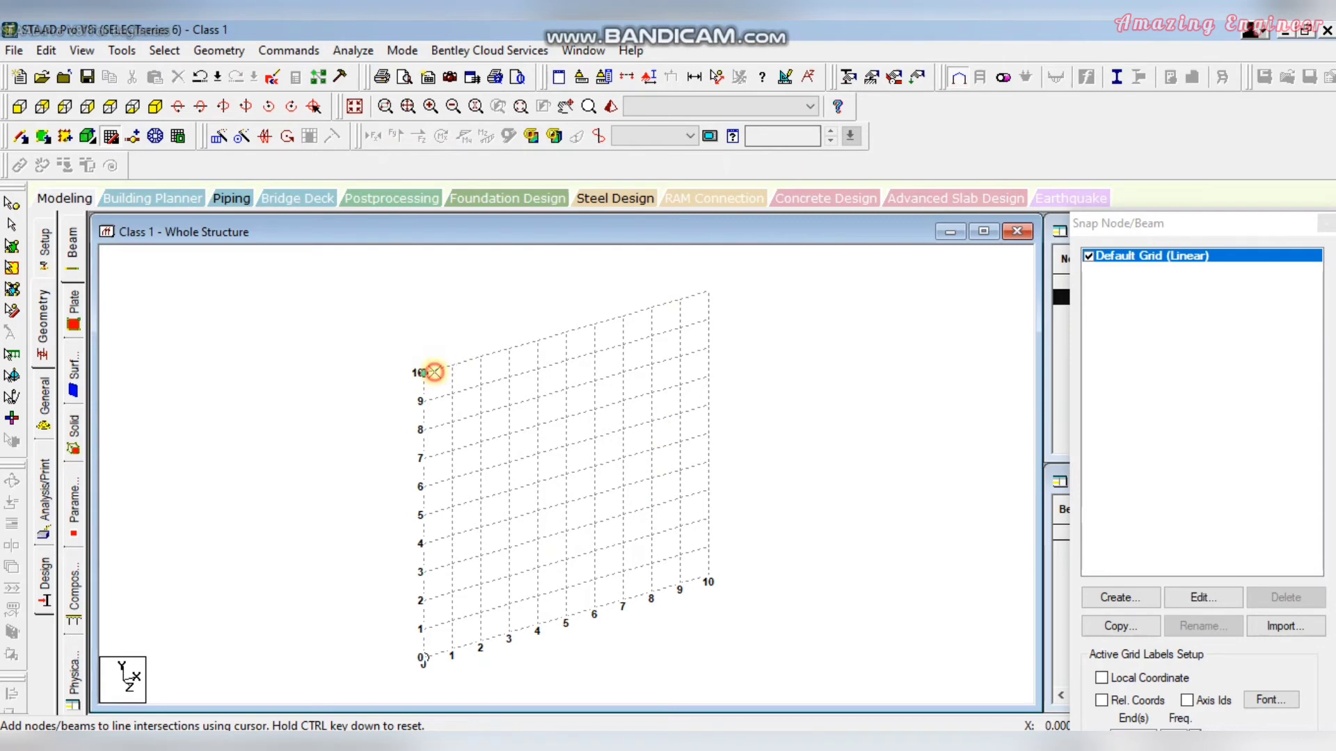
click(594, 466)
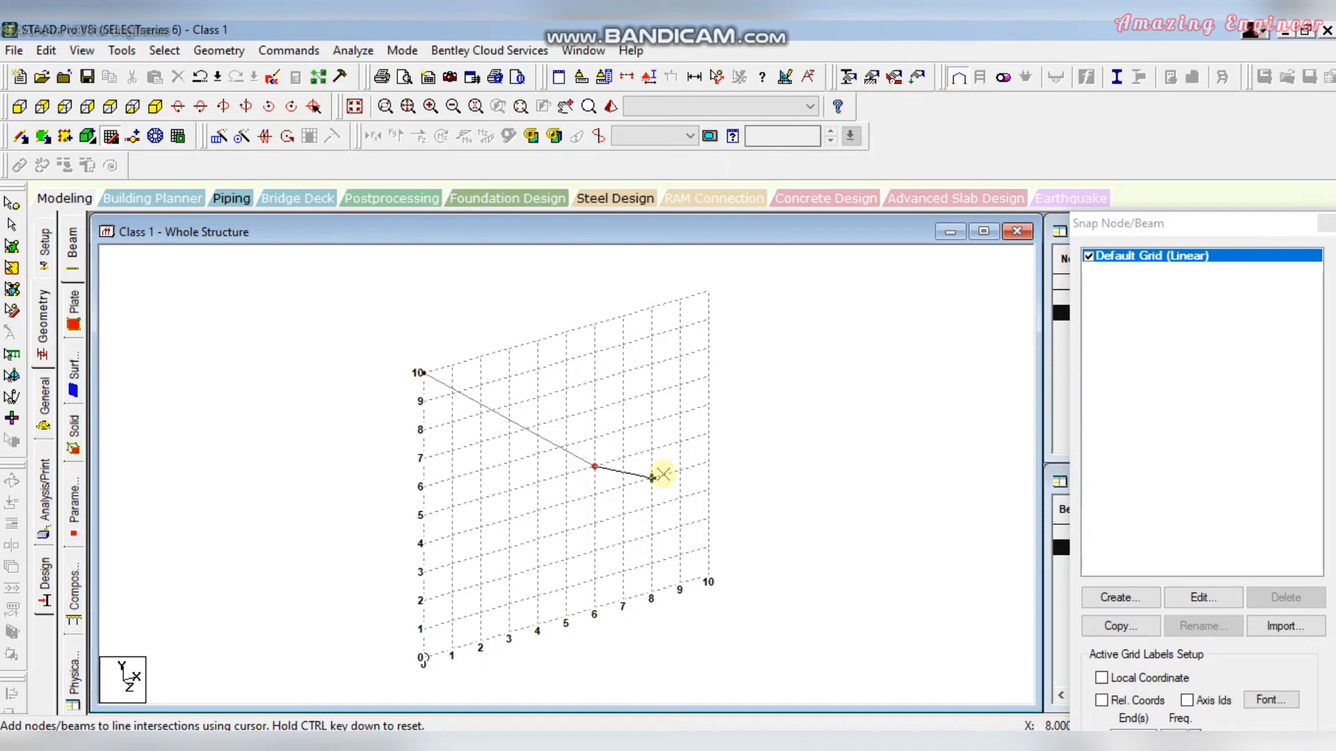
click(709, 433)
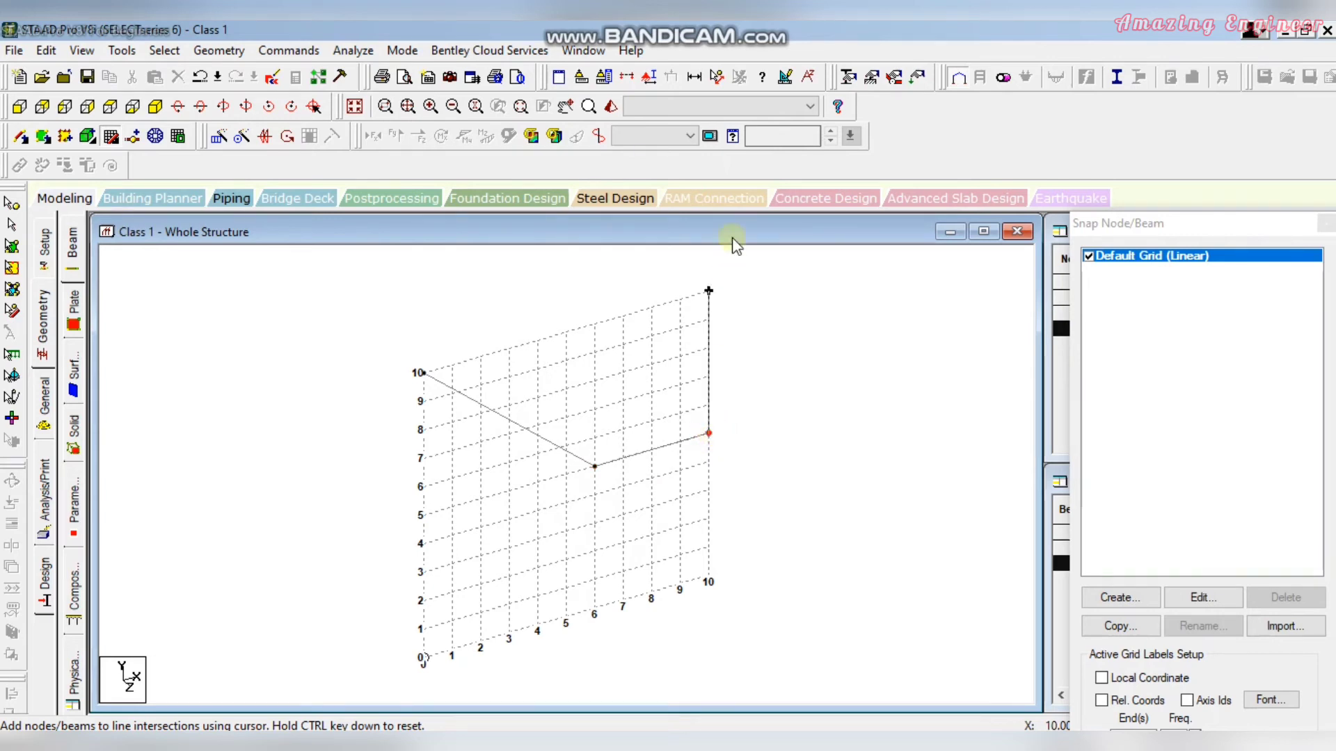
click(710, 295)
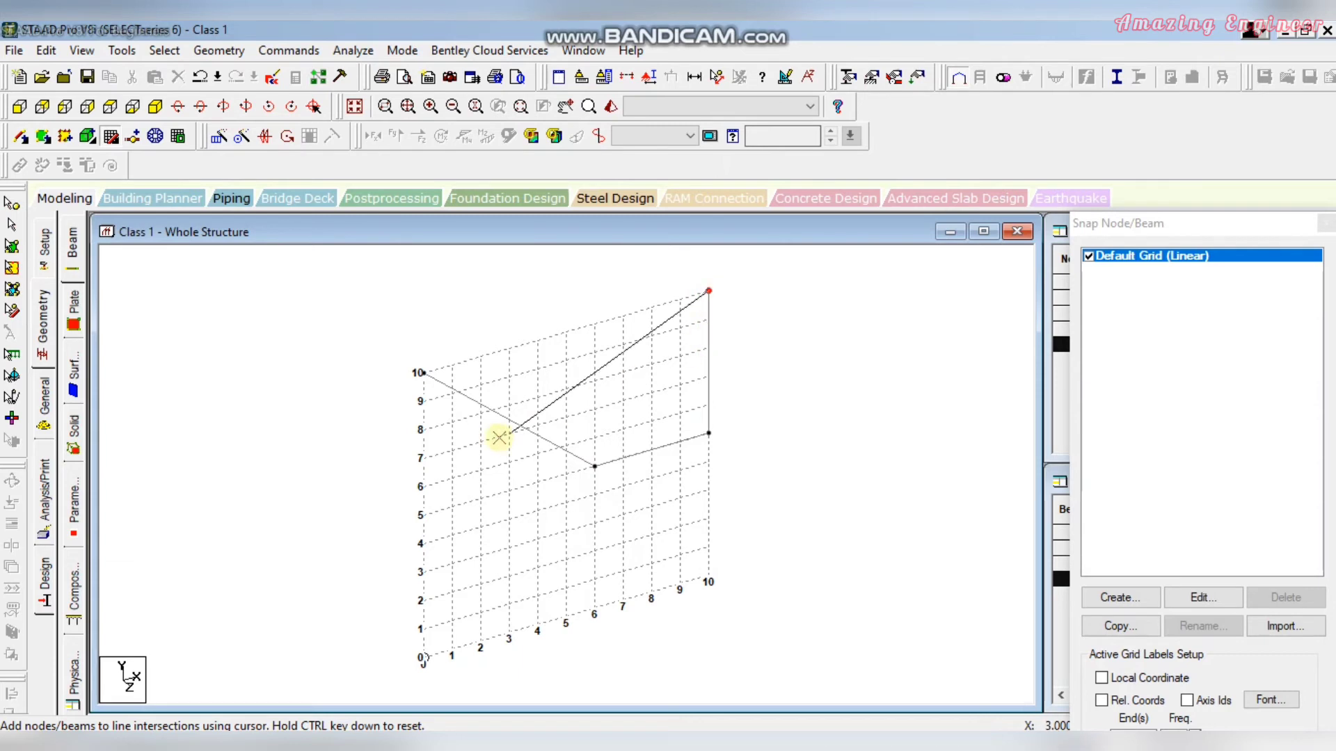
right_click(459, 416)
key(Escape)
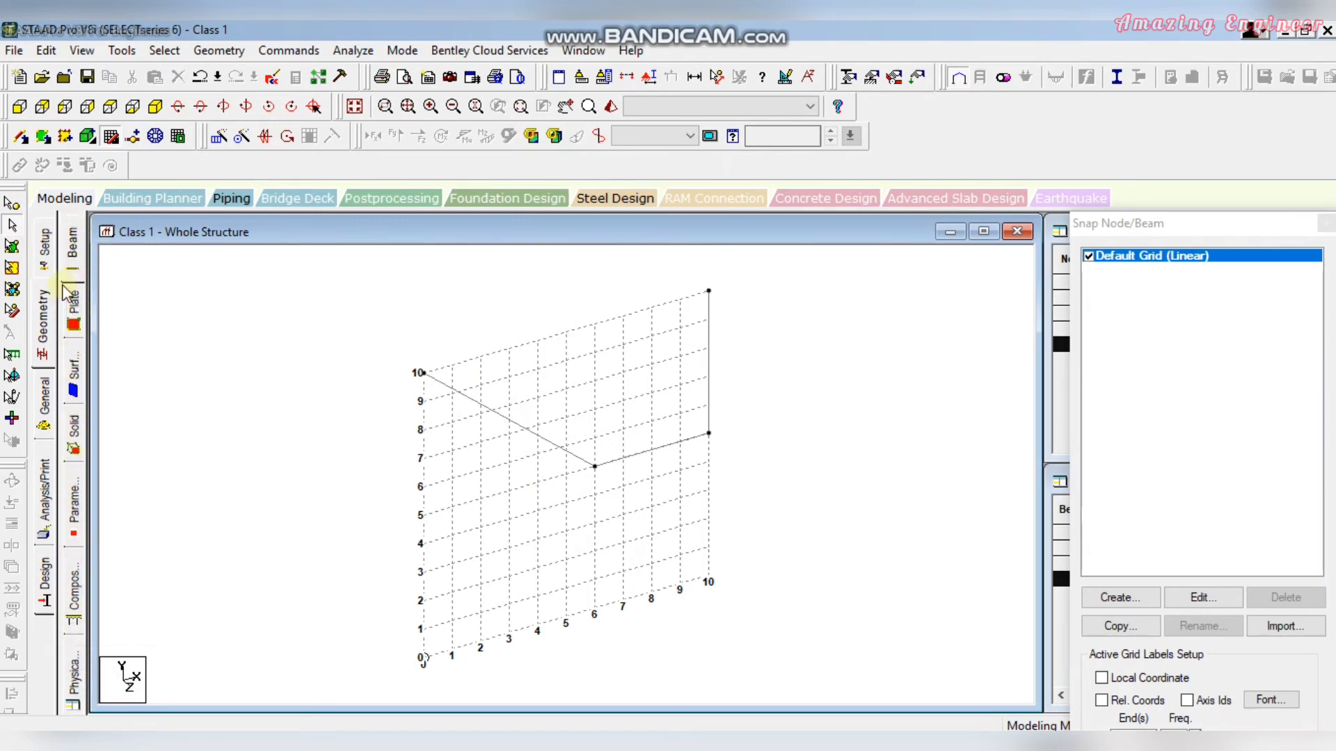
Step: Review the Job and Client fields on Job Info, then return to the Geometry node and beam tables
click(47, 252)
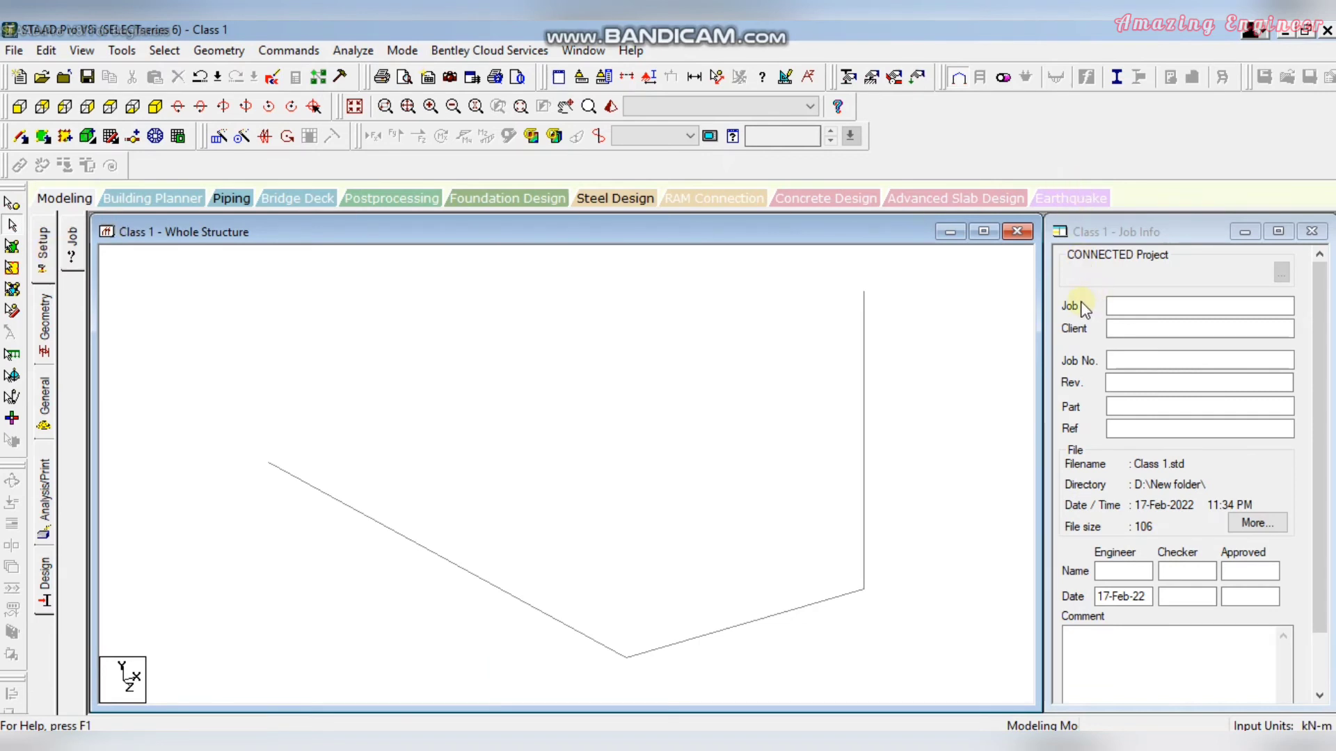
click(1141, 304)
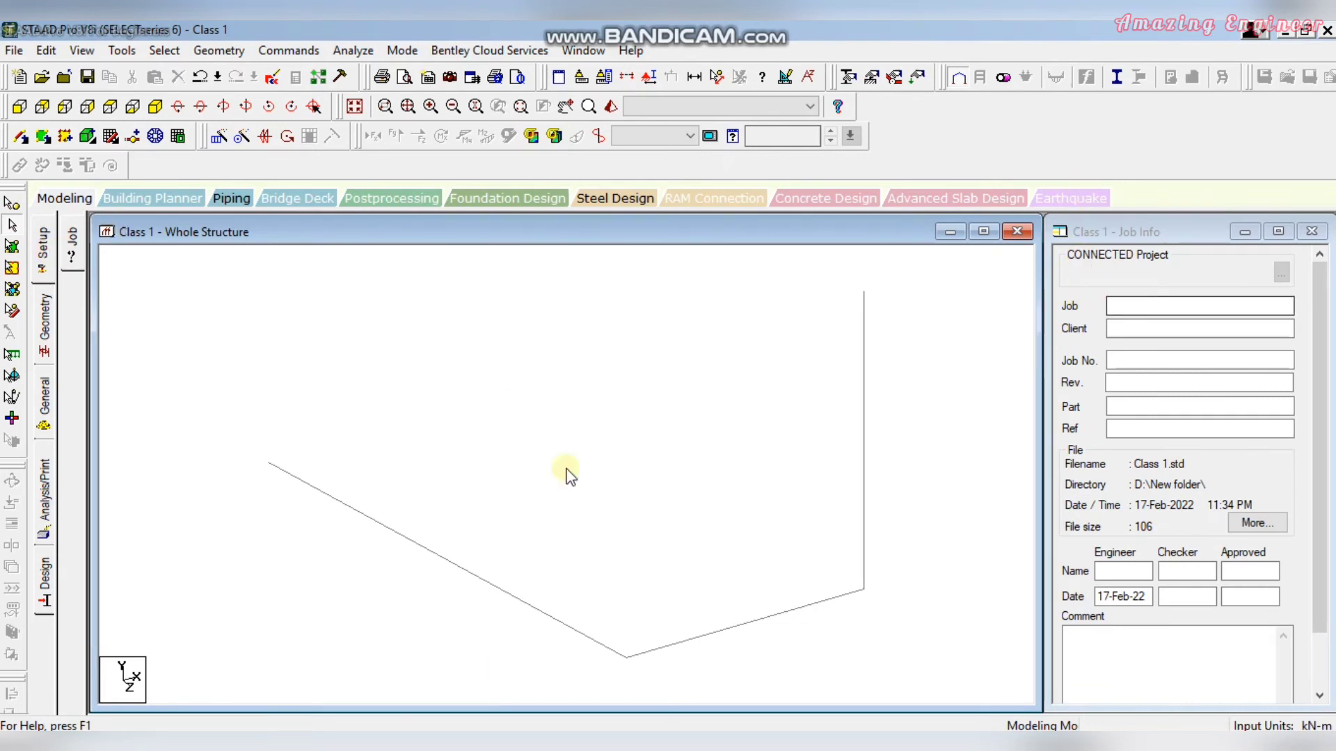
click(1138, 330)
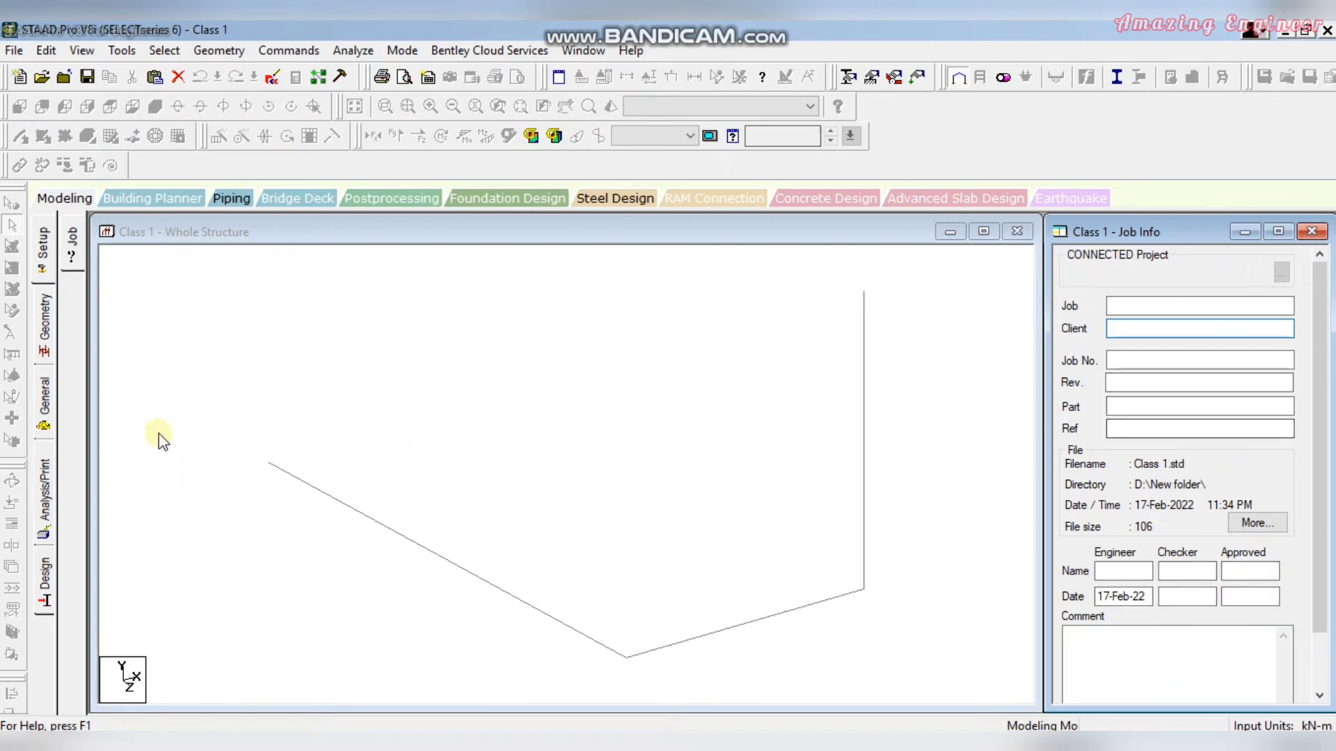
click(43, 345)
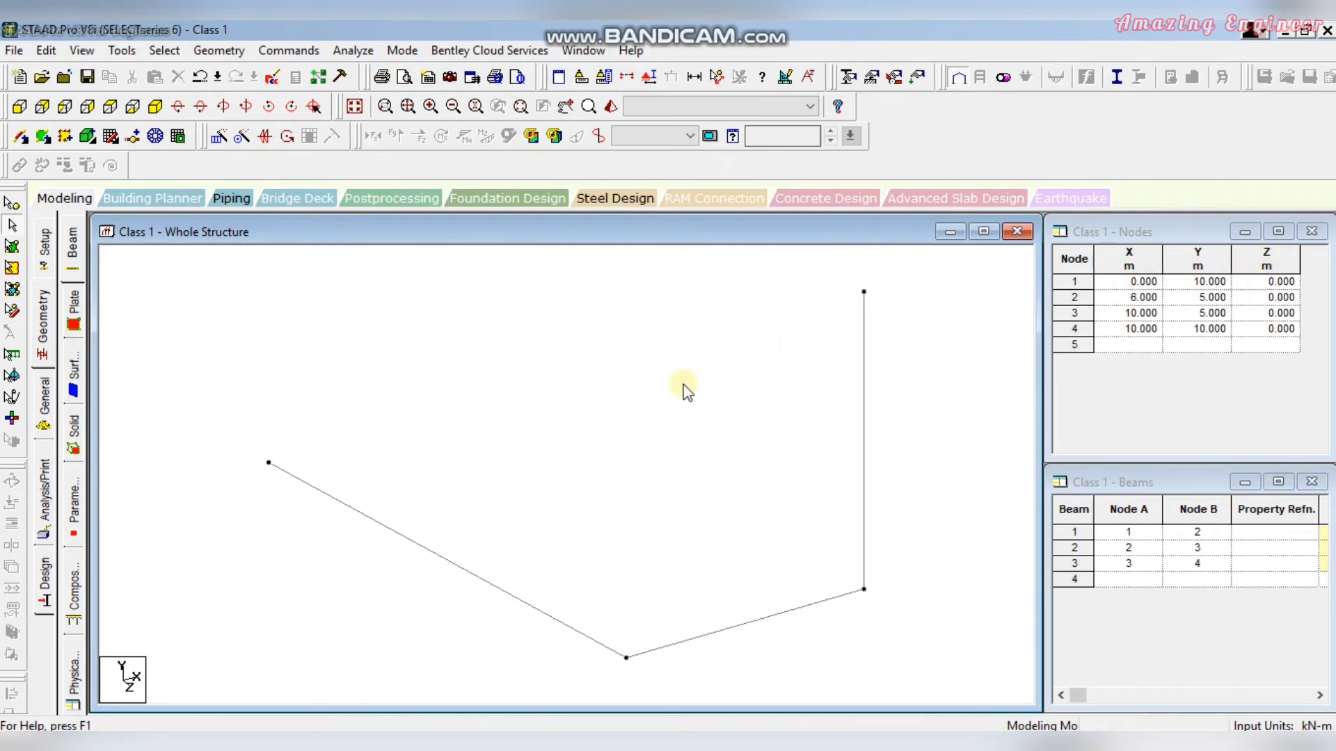
Step: Select beams 1 and 3 and node 1's Y coordinate, then open the General property page
click(272, 468)
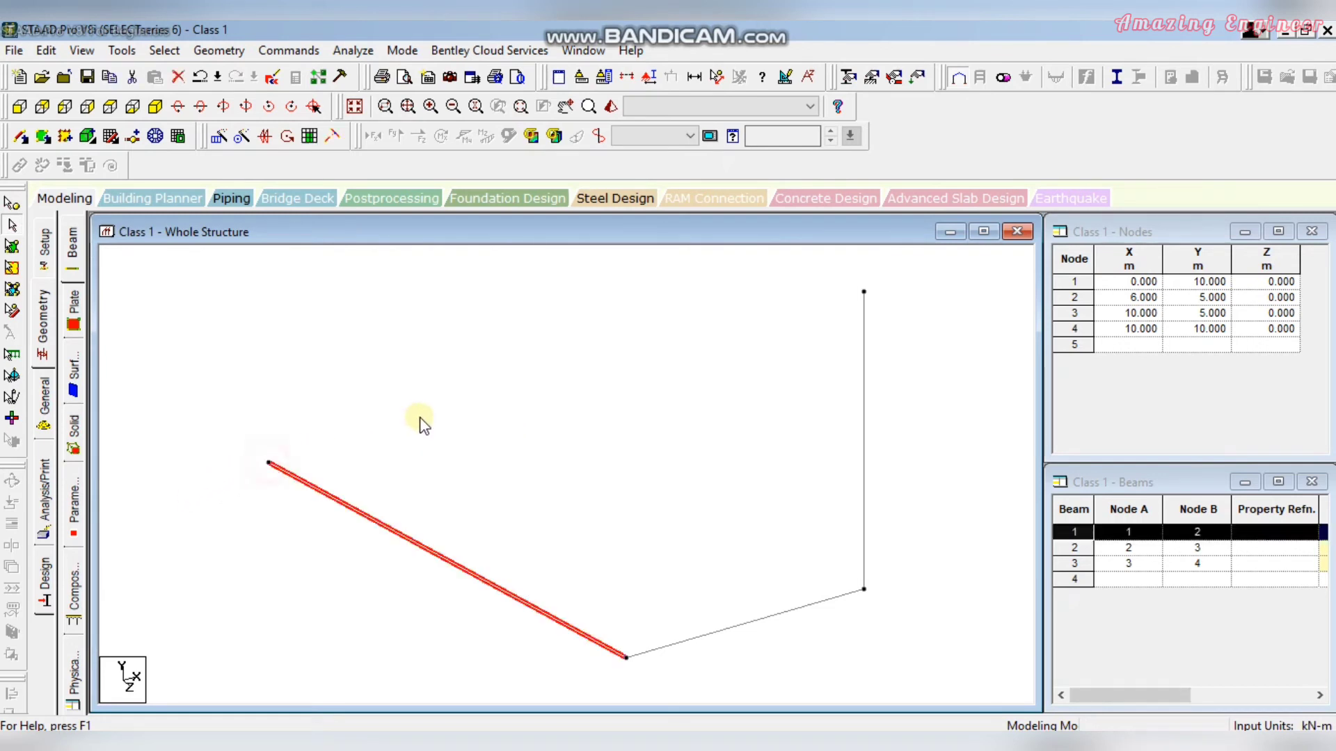
click(862, 300)
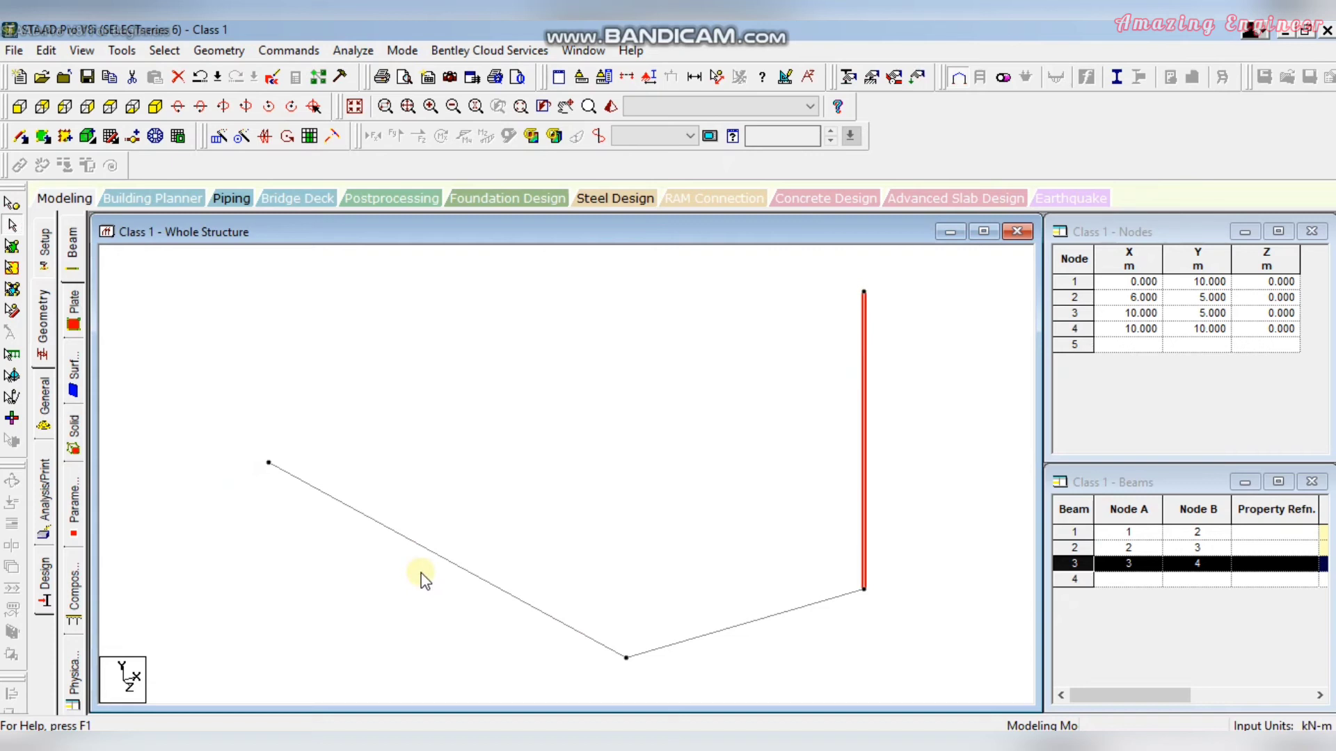
click(432, 552)
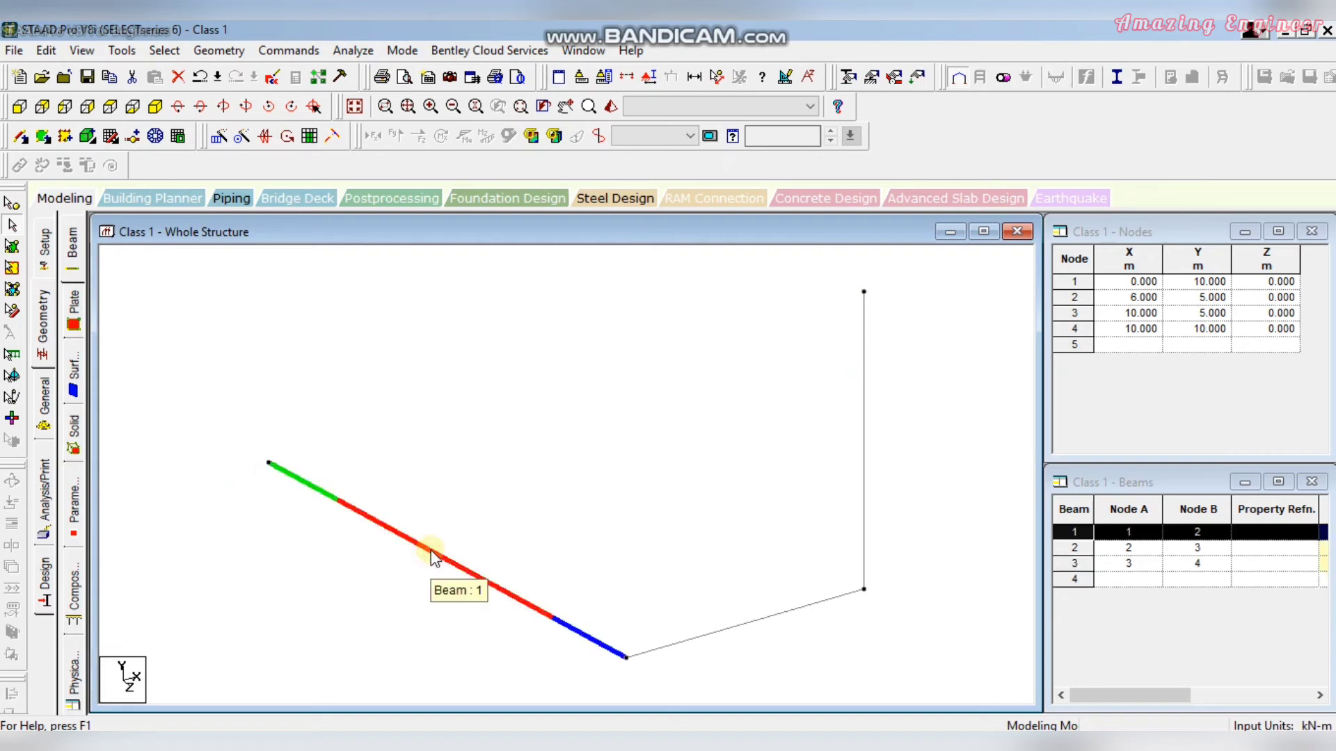
click(1141, 280)
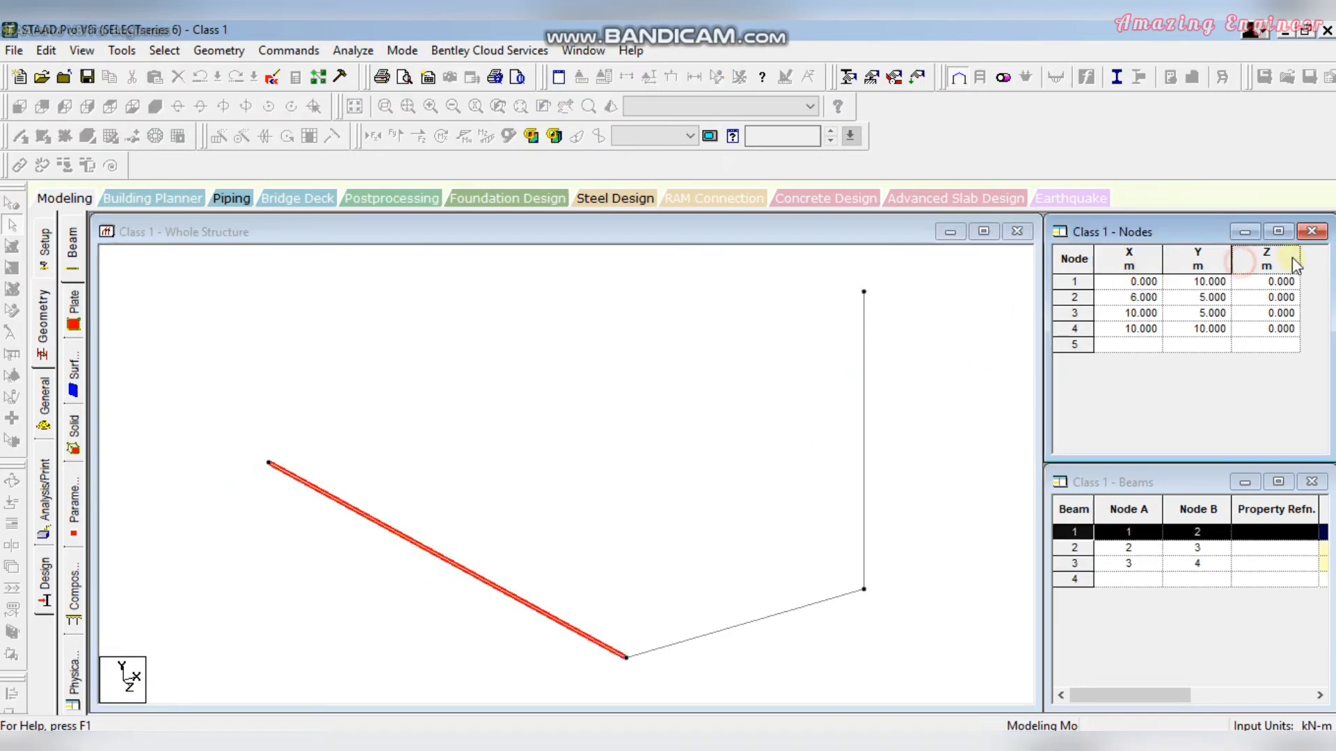
click(1183, 281)
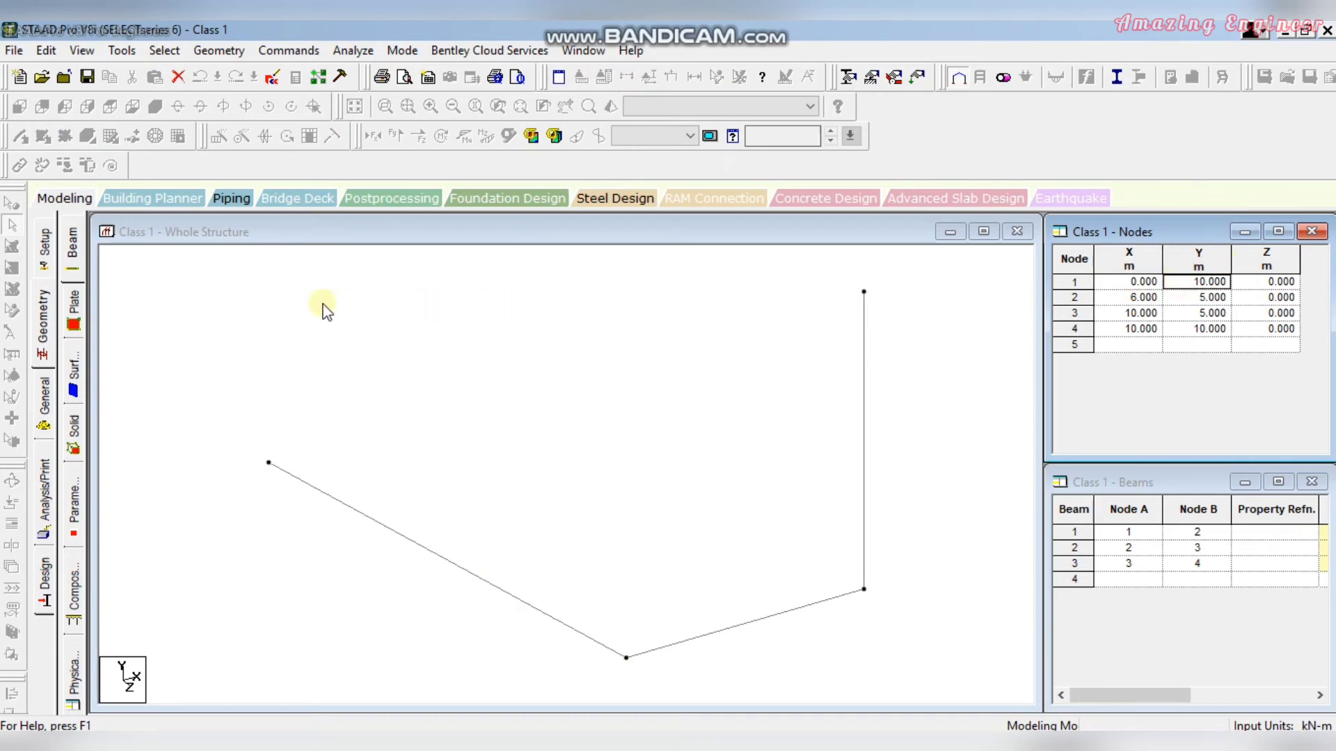
click(46, 416)
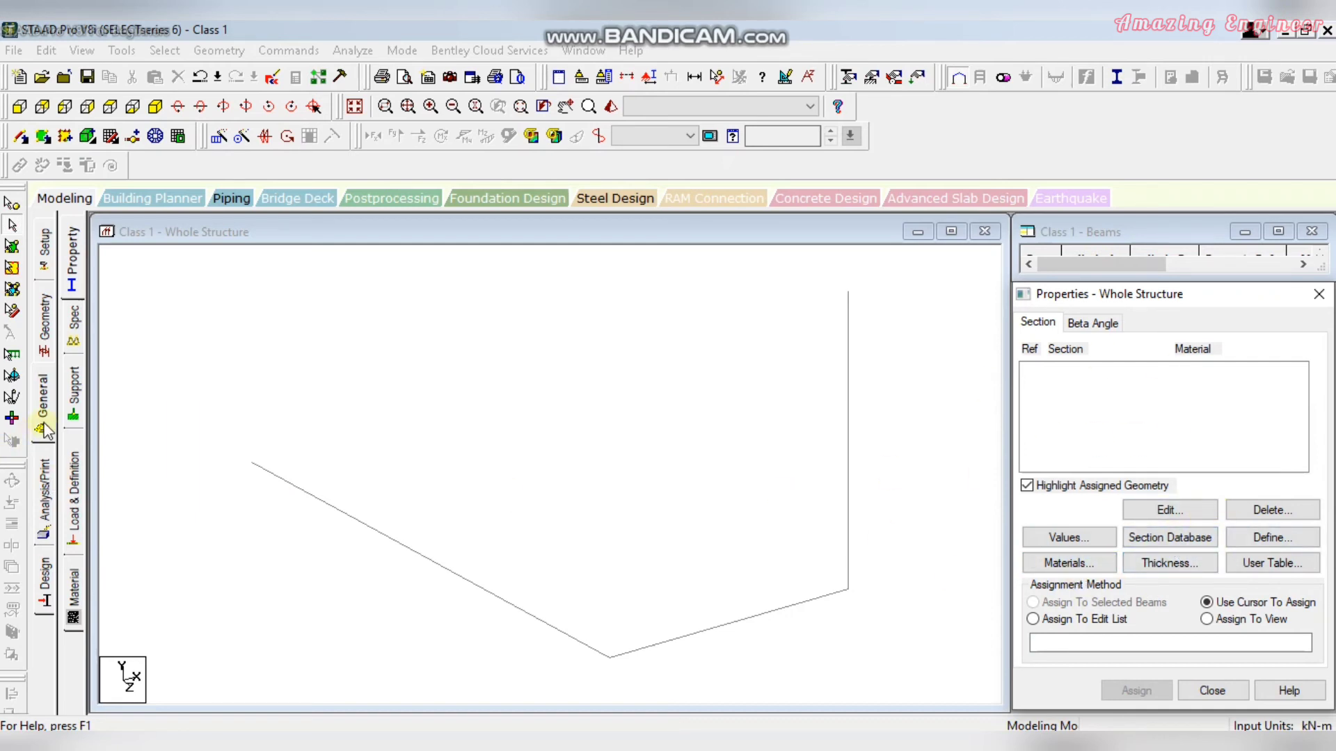
Step: Show the Analysis/Print page and close its commands dialog without adding anything
click(47, 469)
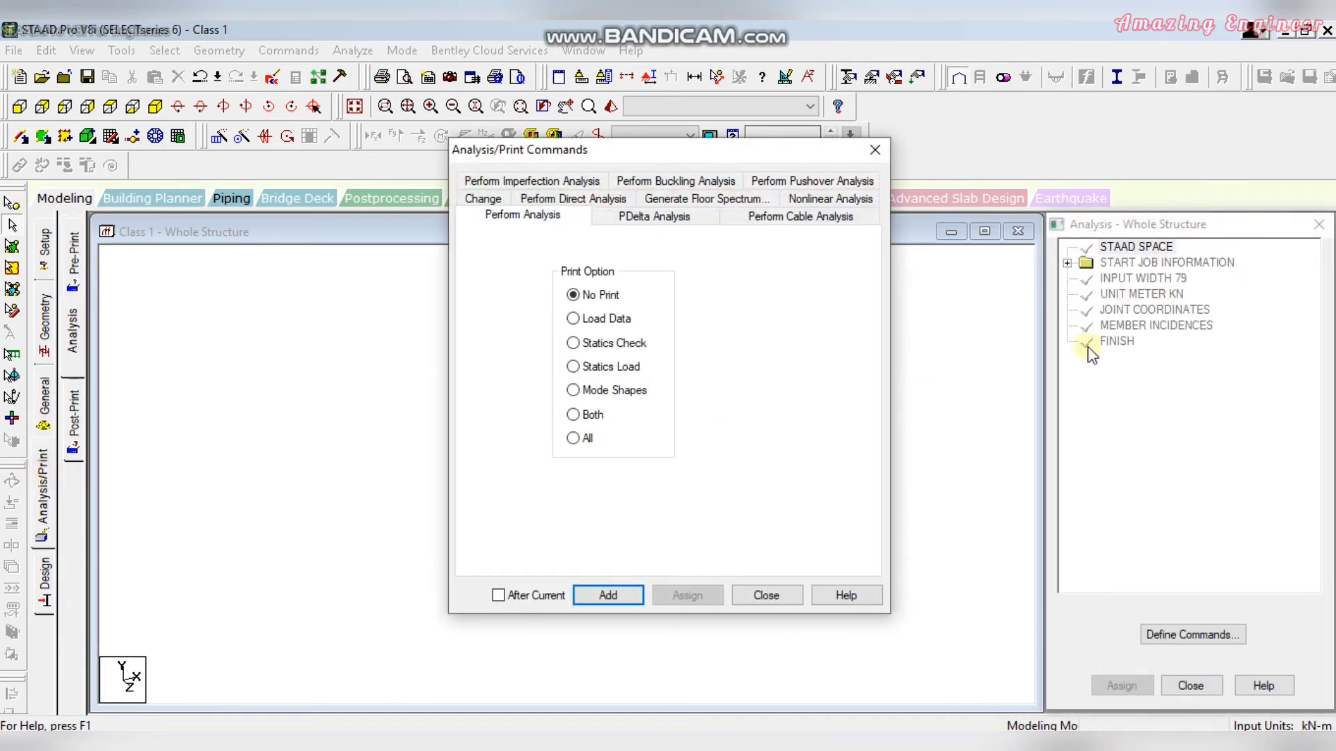
click(765, 597)
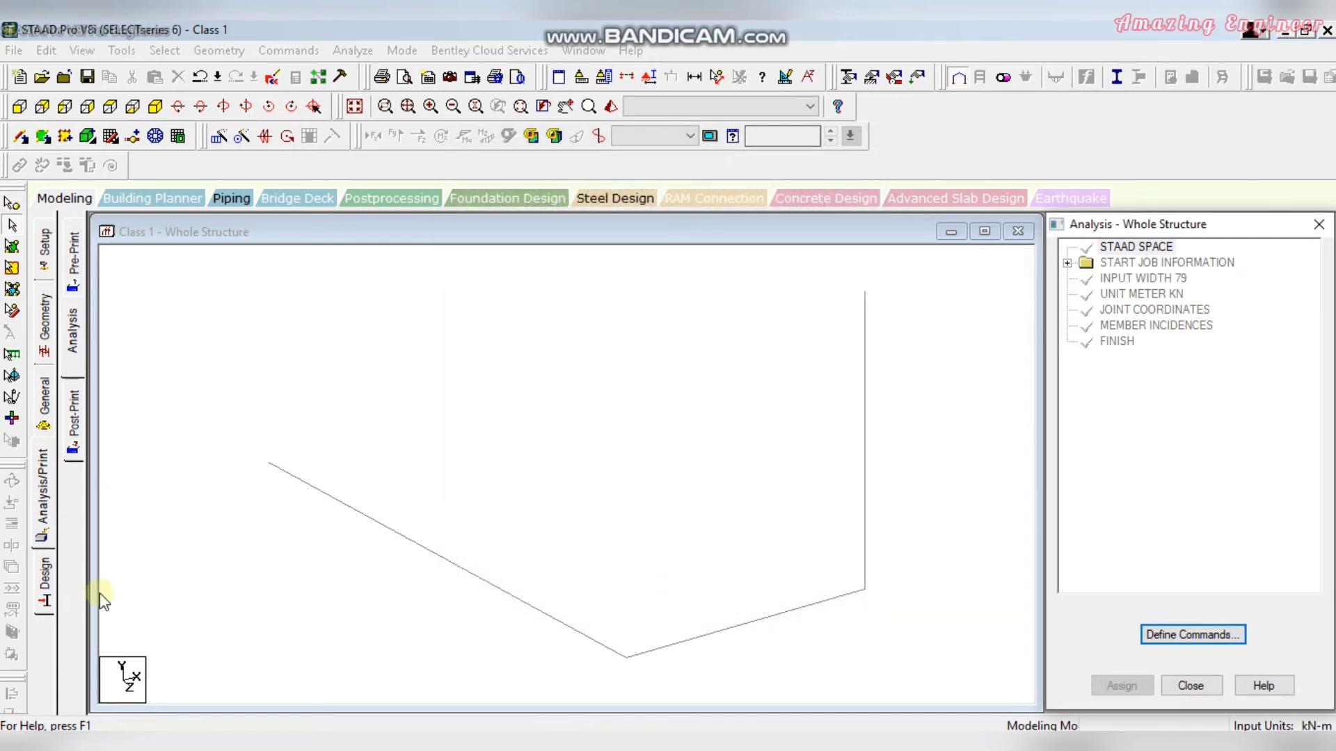
Step: Show the Design page's Steel Design panel with current code IS800 2007 LSD
click(39, 579)
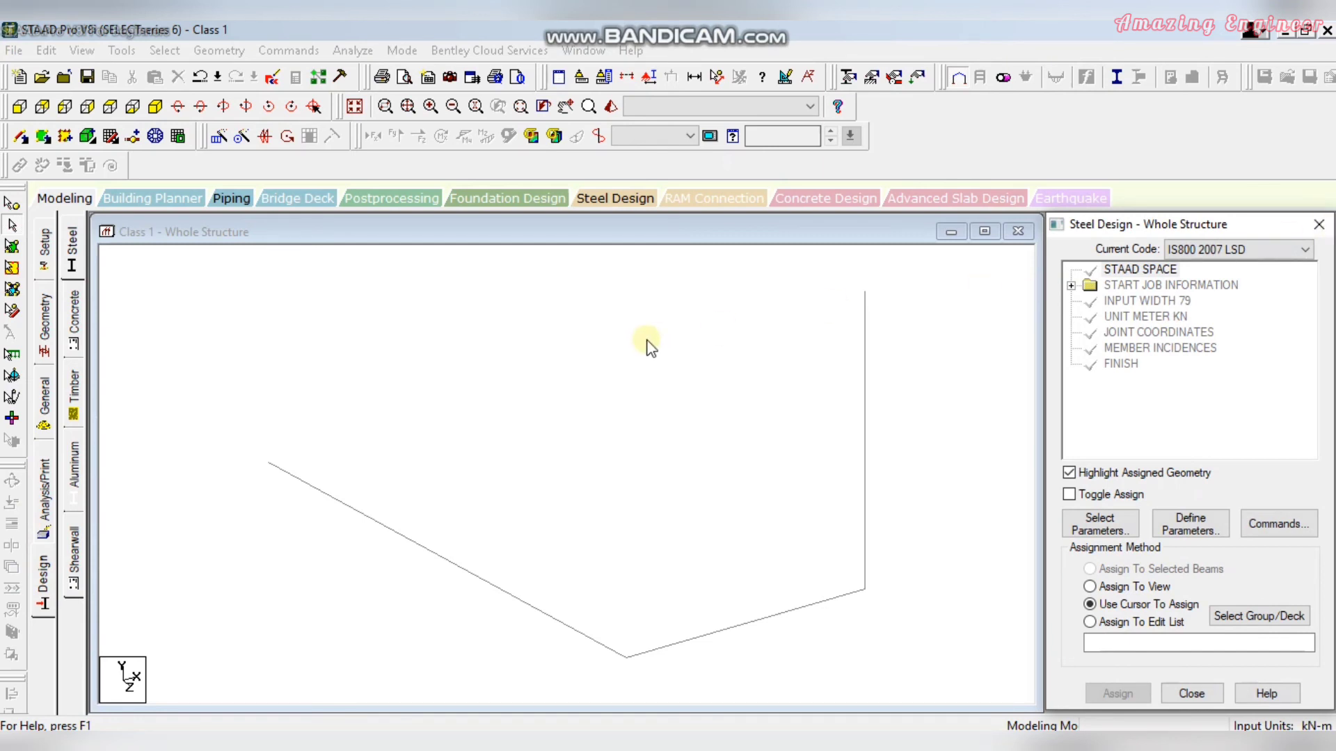
Step: Browse the General Property, Spec and Support pages, then enter Steel Design's empty envelopes table
click(43, 396)
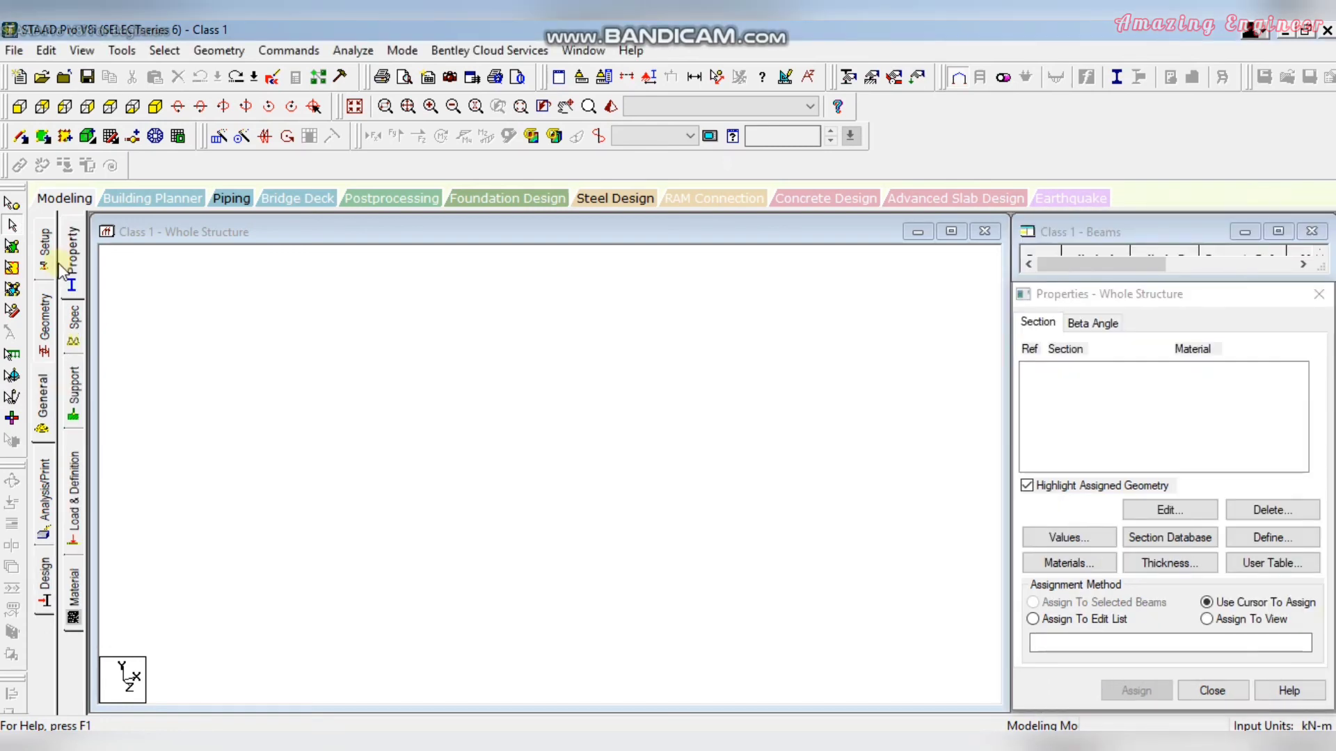
click(75, 246)
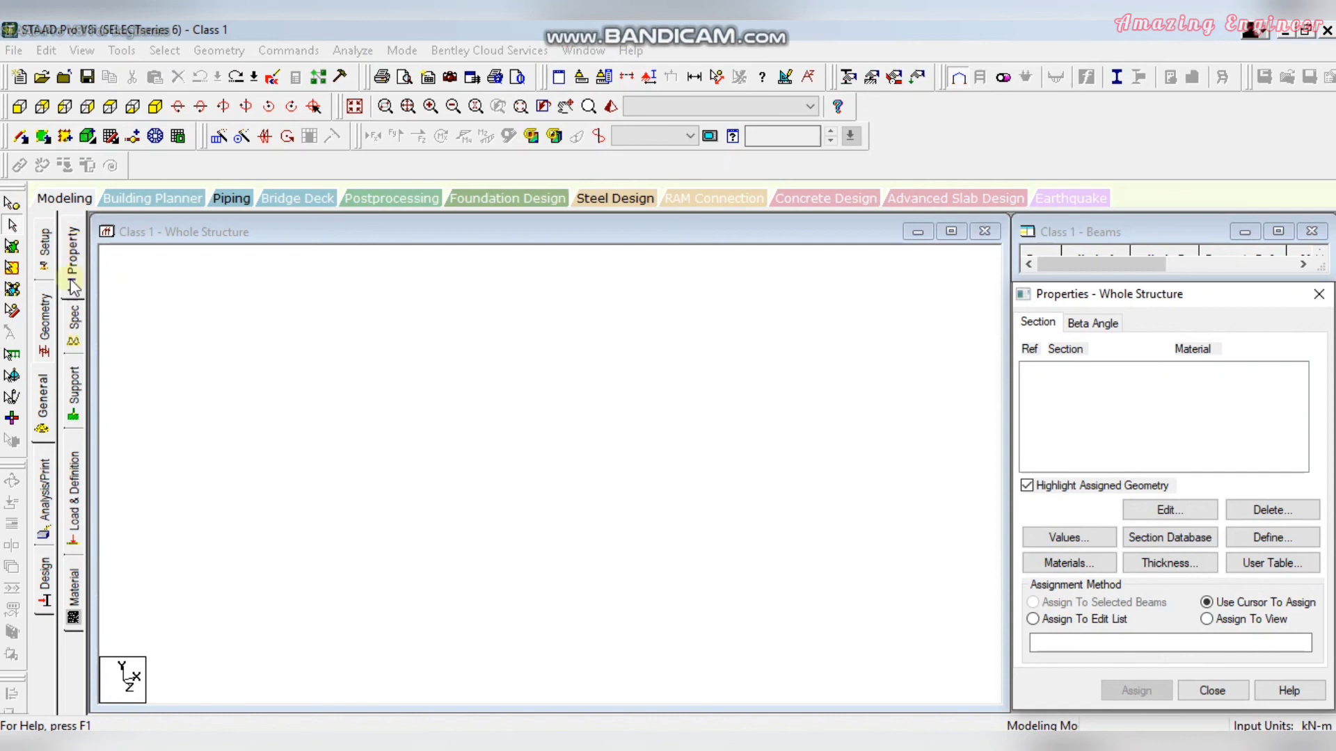
click(74, 327)
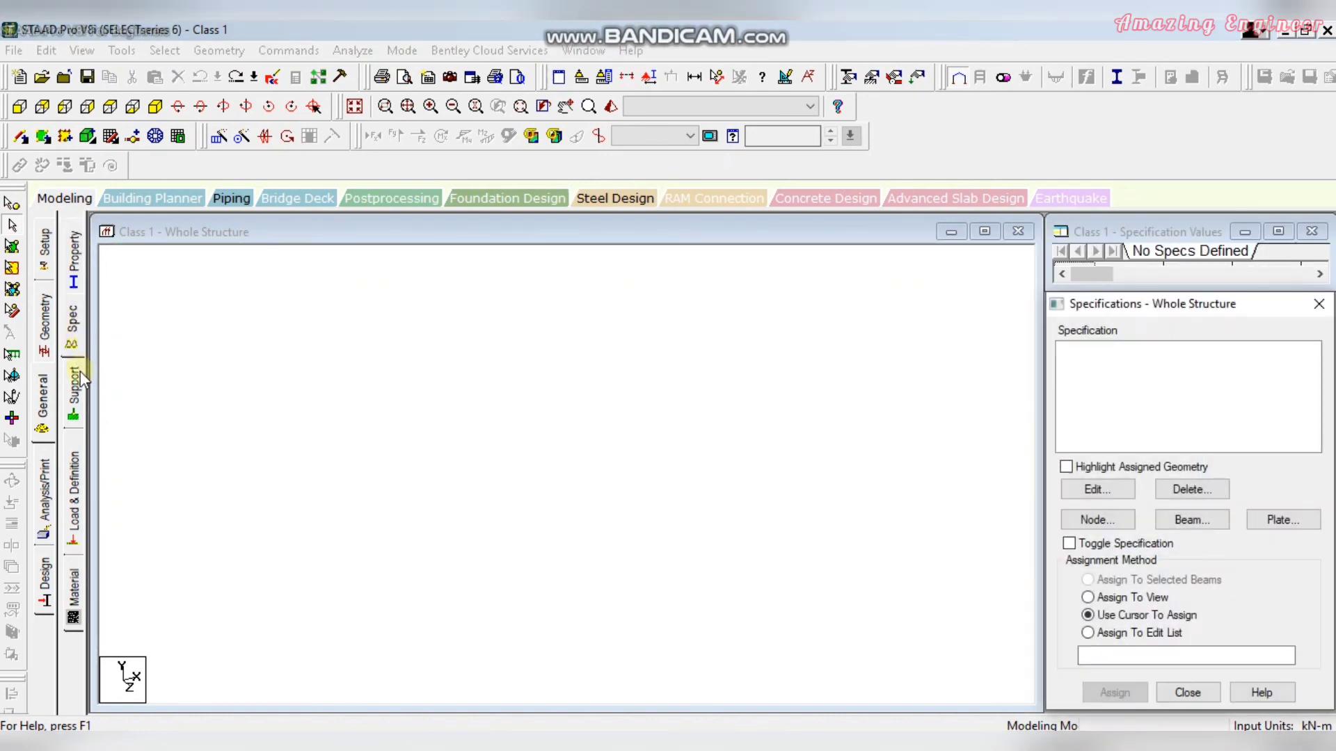
click(74, 393)
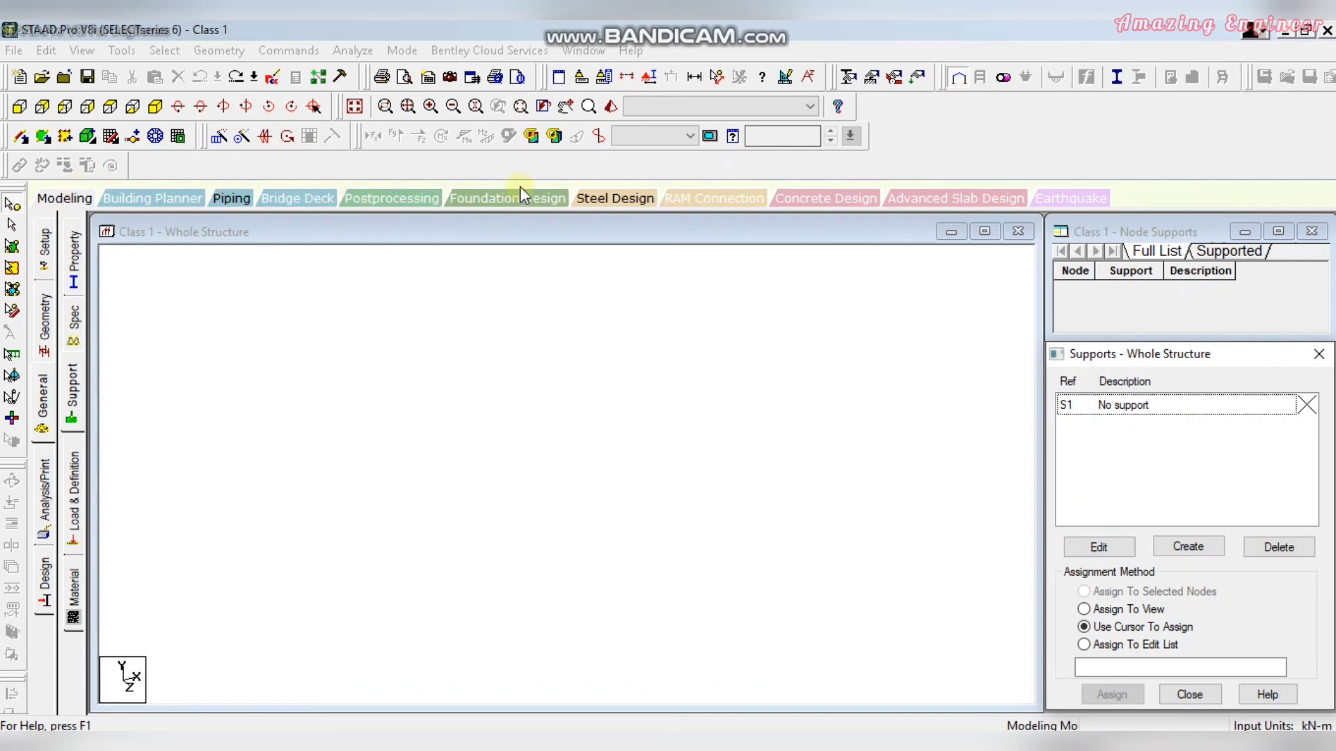
click(613, 202)
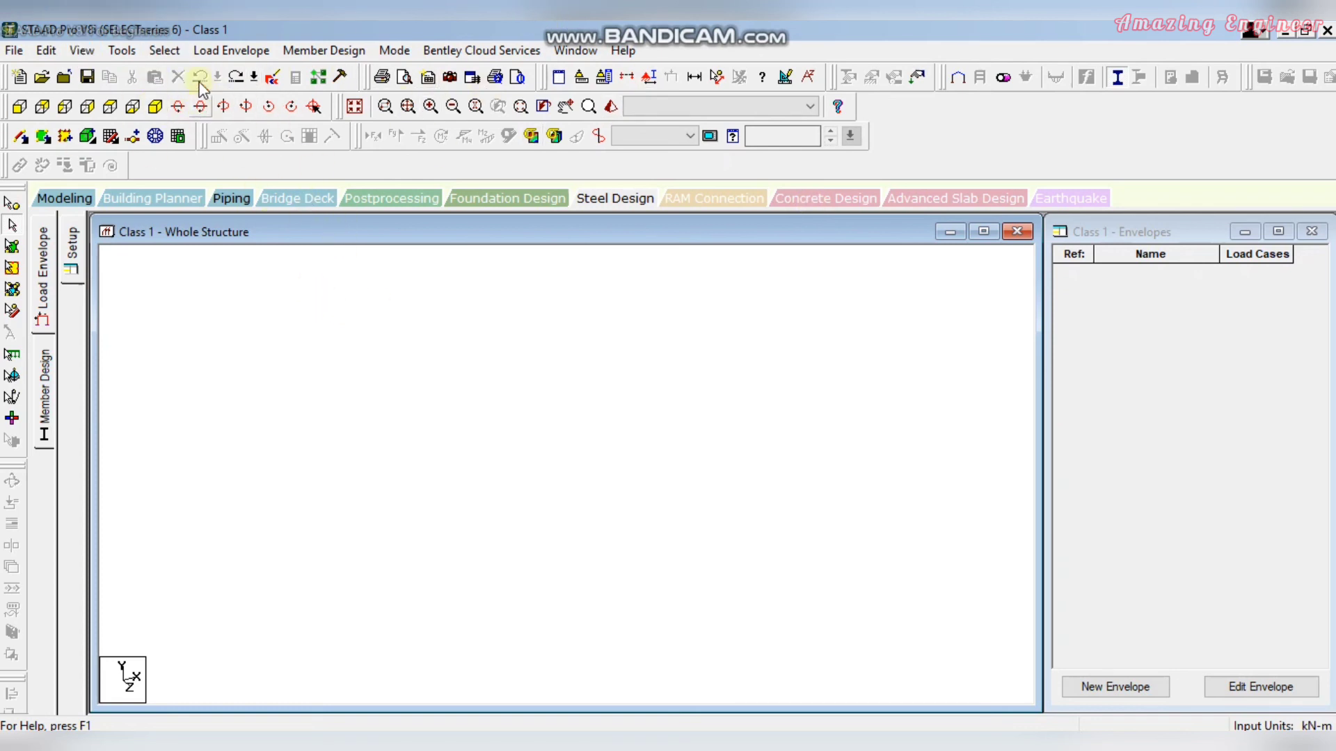
click(161, 53)
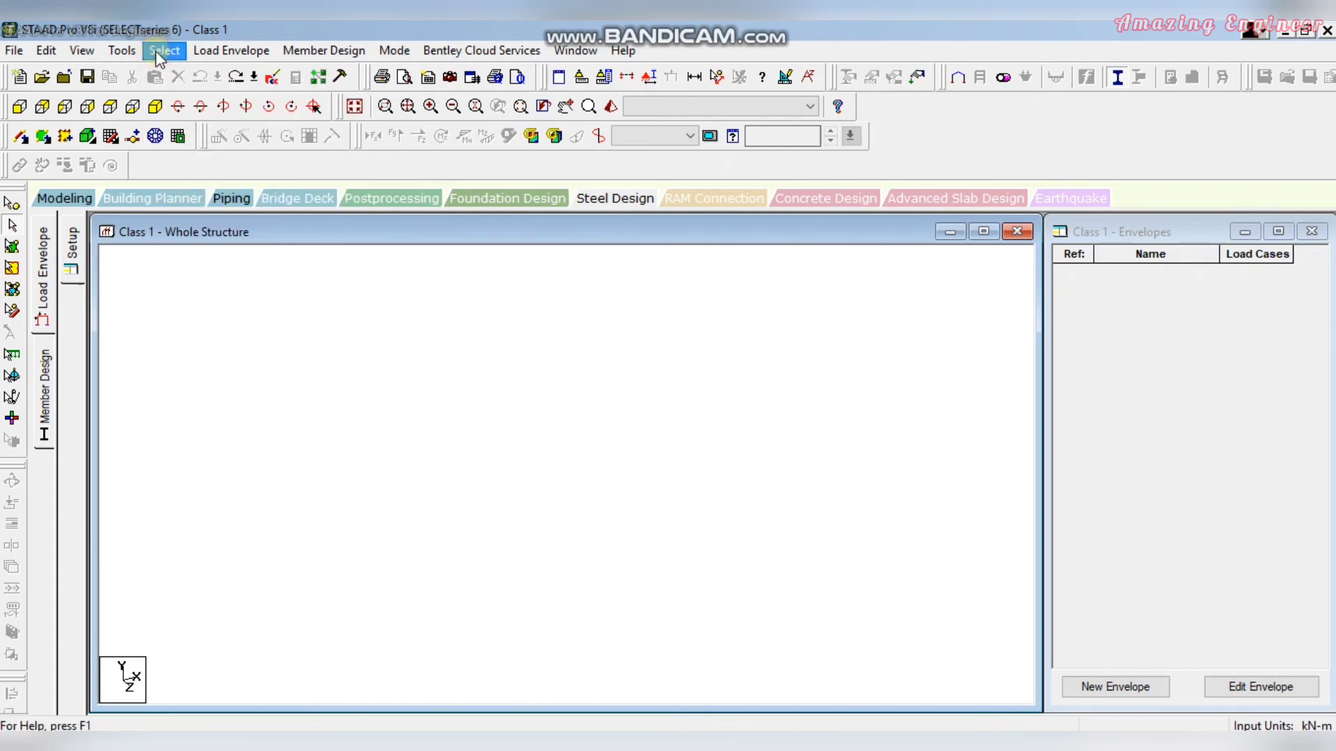